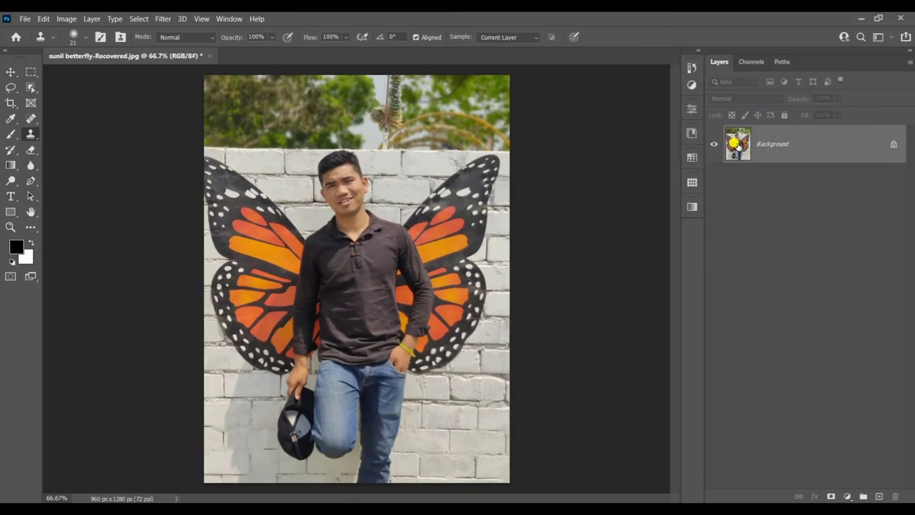
Step: Duplicate the background, select the man with Object Selection, and copy him to a new layer
key("ctrl+j")
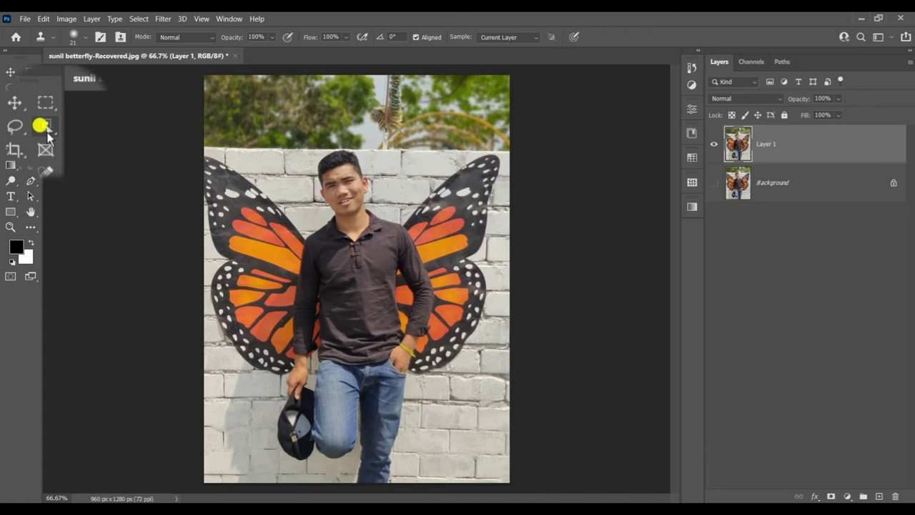
left_click(41, 126)
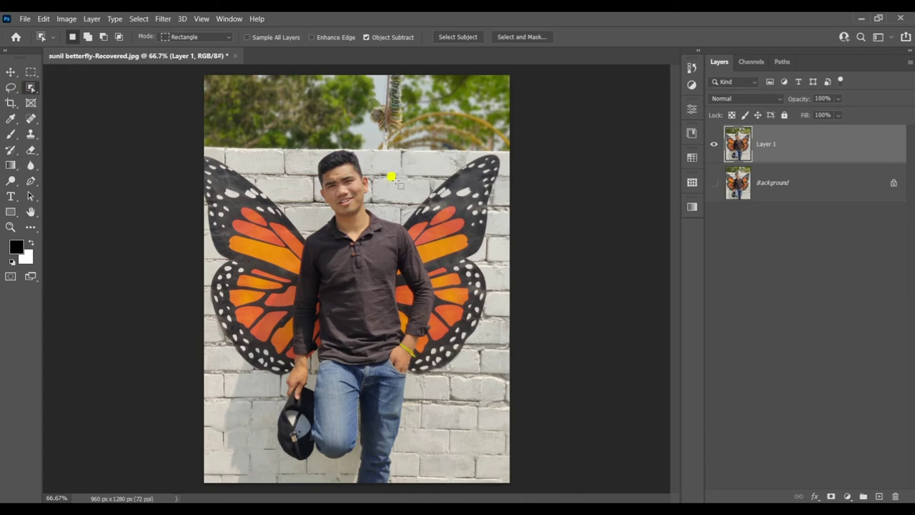
left_click_drag(287, 145, 423, 481)
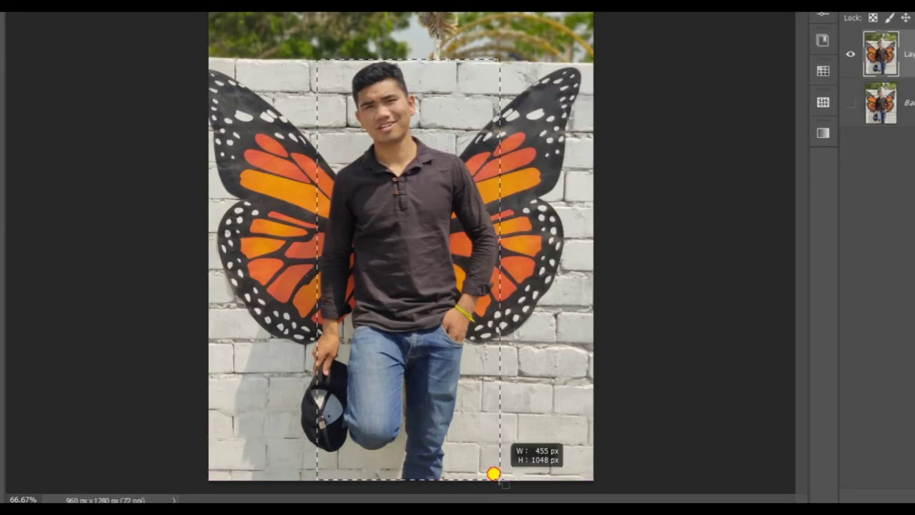
left_click_drag(485, 478, 500, 475)
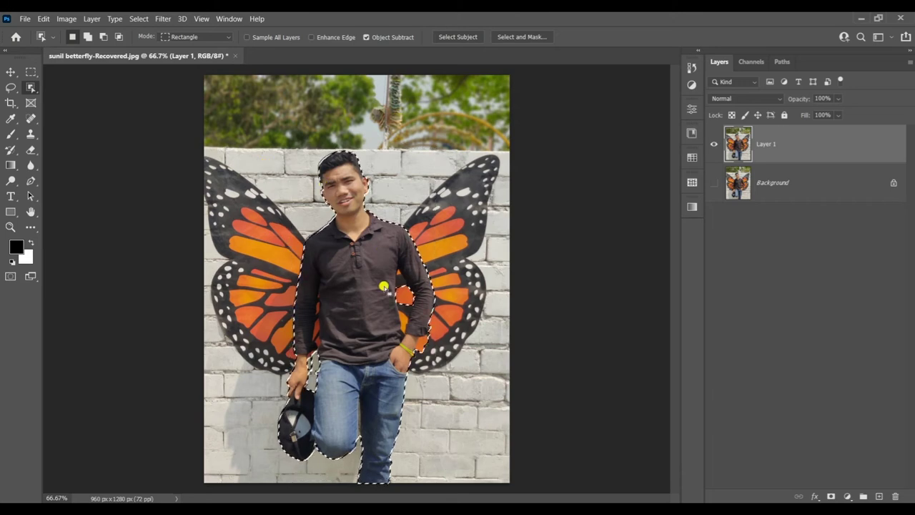
key("ctrl+j")
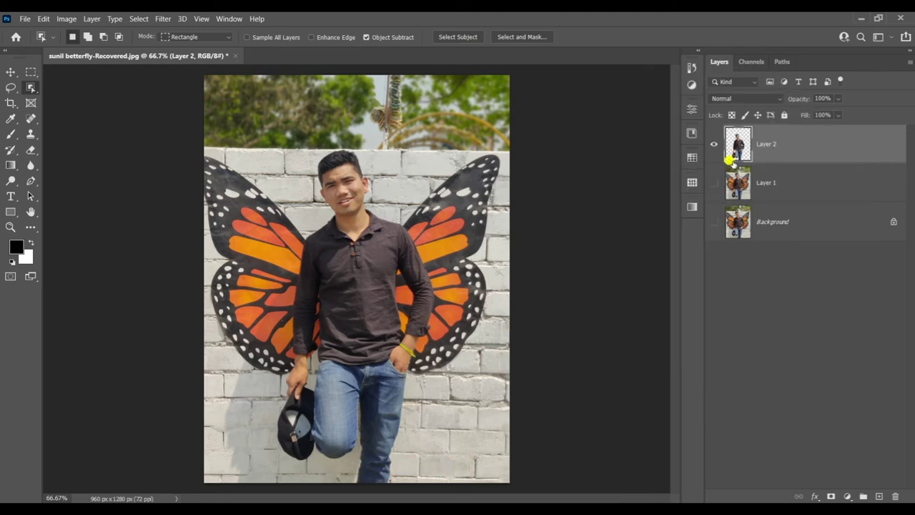
Step: Hide Layer 1 and duplicate the cut-out man layer
left_click(714, 182)
key("v")
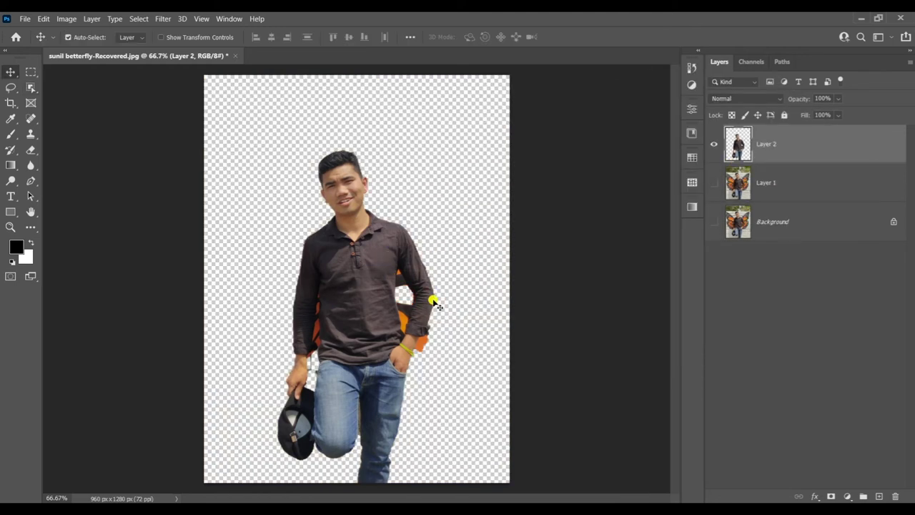
key("b")
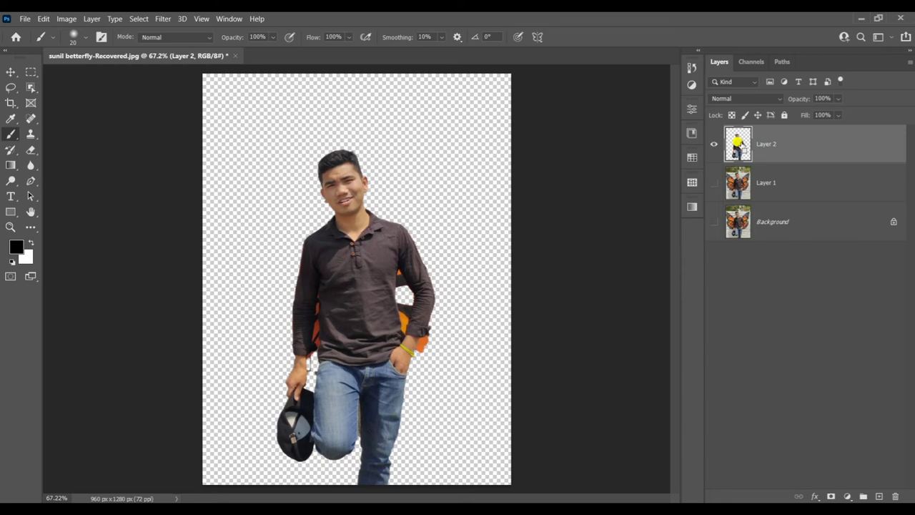
key("ctrl+j")
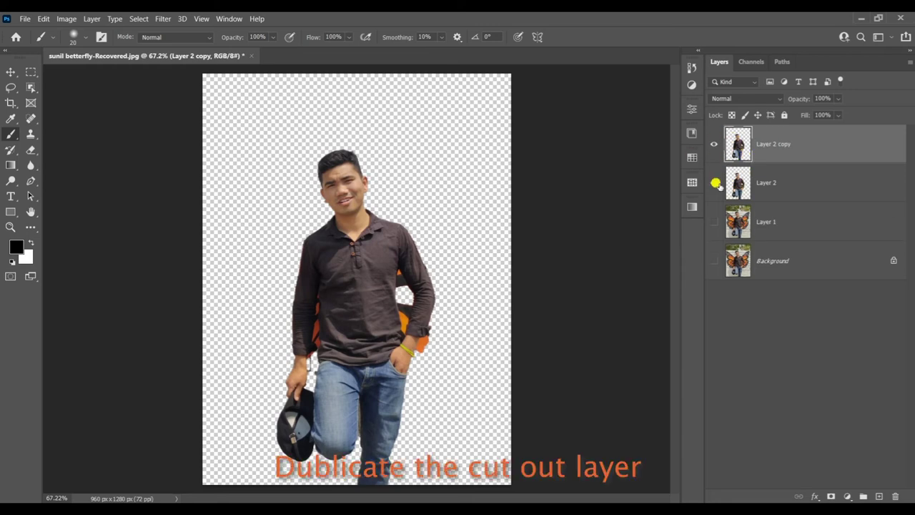
Step: Hide the original Layer 2 and make the visible Layer 2 copy active
left_click(714, 143)
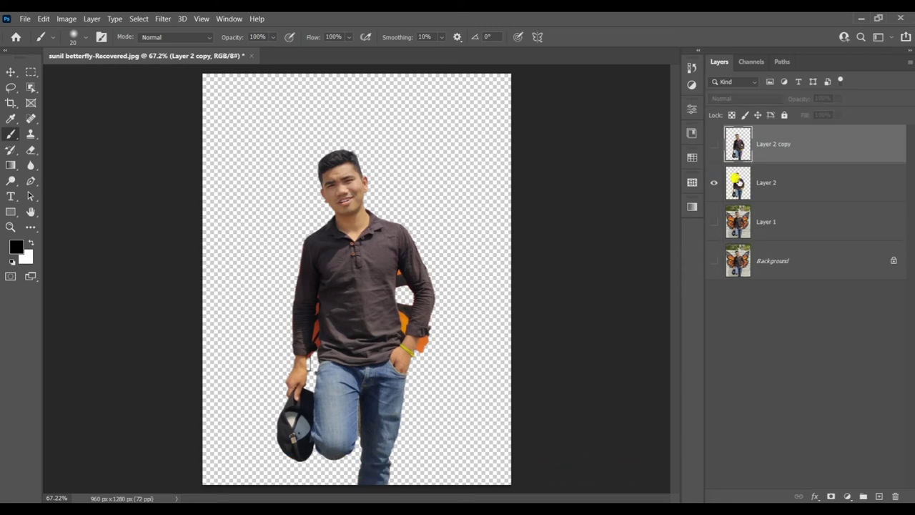
left_click(737, 179)
left_click(714, 144)
left_click(713, 182)
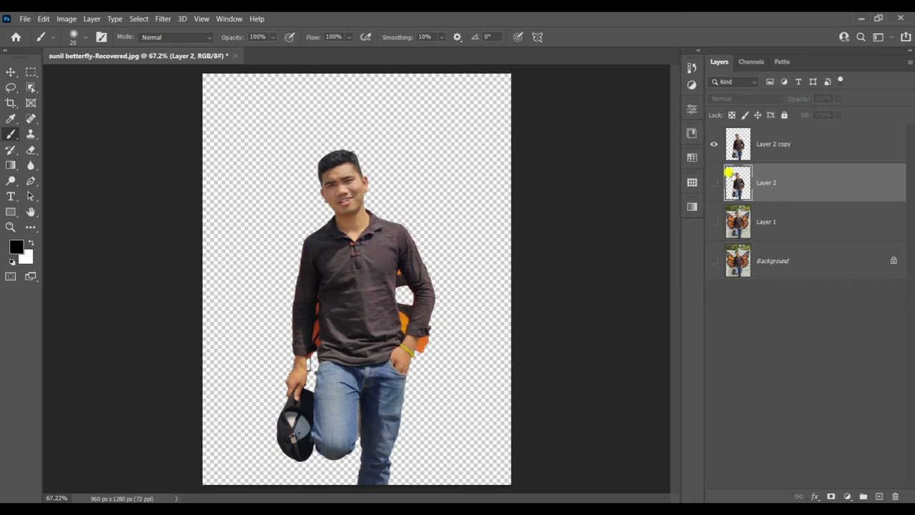
left_click(731, 143)
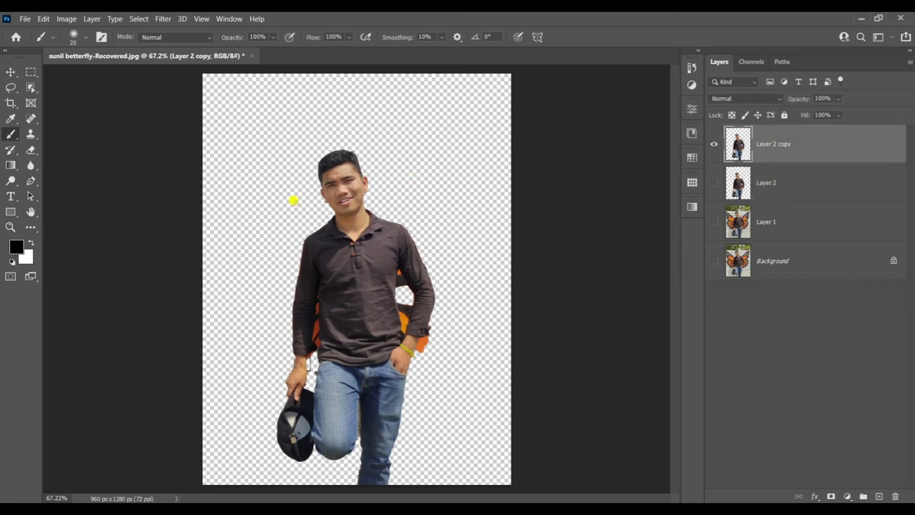
Step: Lasso around the man's head and copy it to a new layer
key("l")
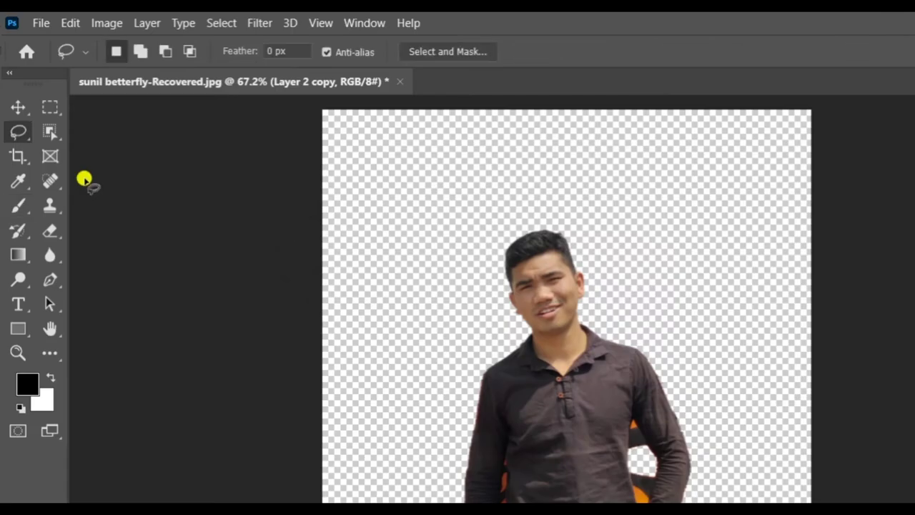
scroll(282, 187, "up", 3)
scroll(322, 188, "up", 2)
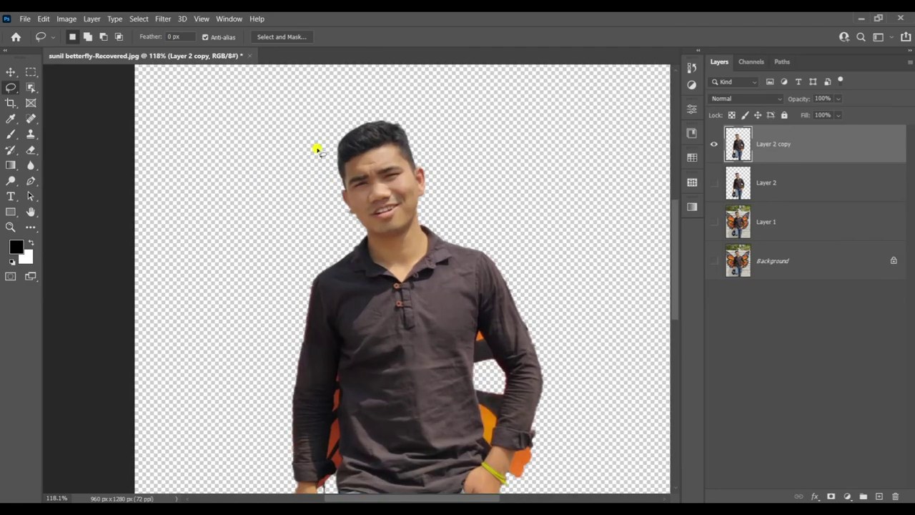
left_click_drag(311, 128, 340, 211)
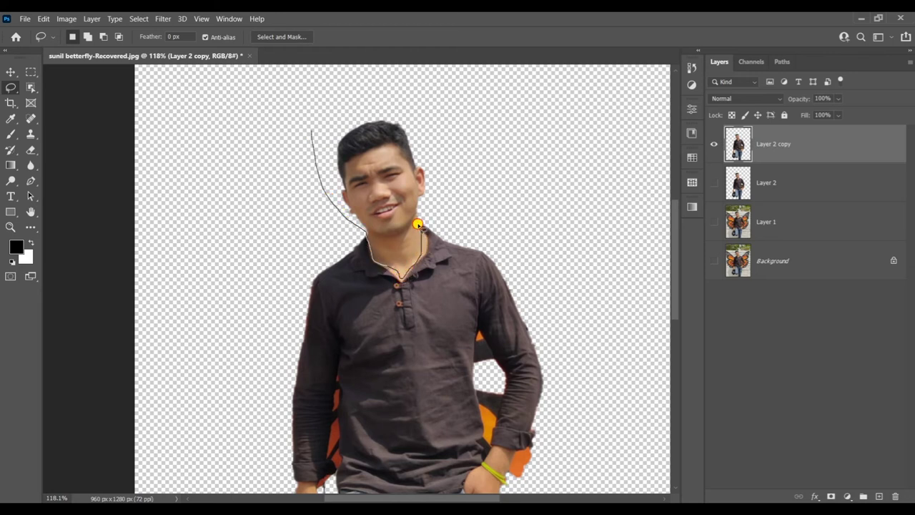
left_click_drag(433, 205, 430, 105)
left_click_drag(333, 98, 310, 141)
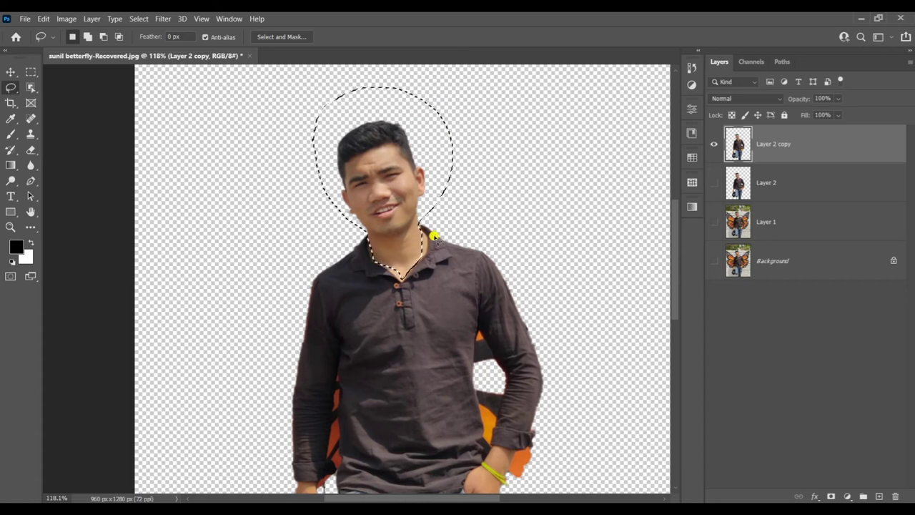
key("ctrl+j")
Step: Rename the new layer 'head' and hide Layer 2 copy so the head shows alone
double_click(767, 145)
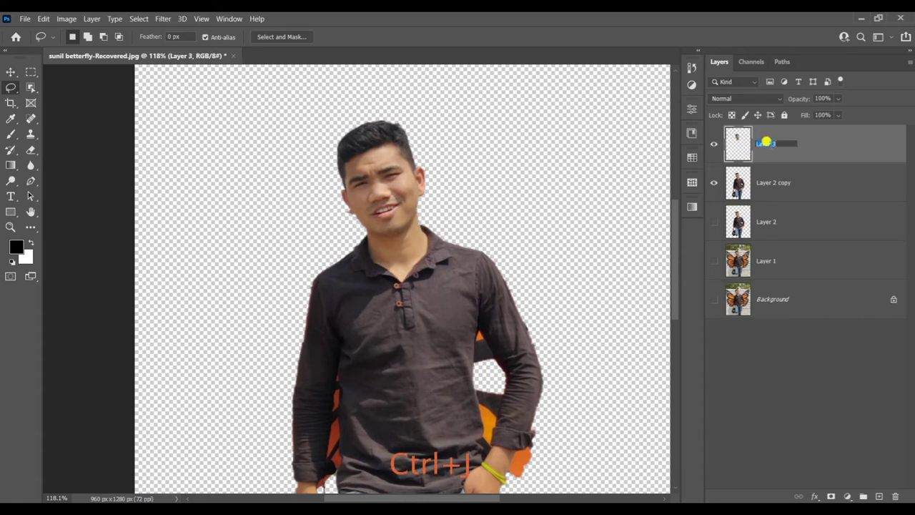
key("BackSpace")
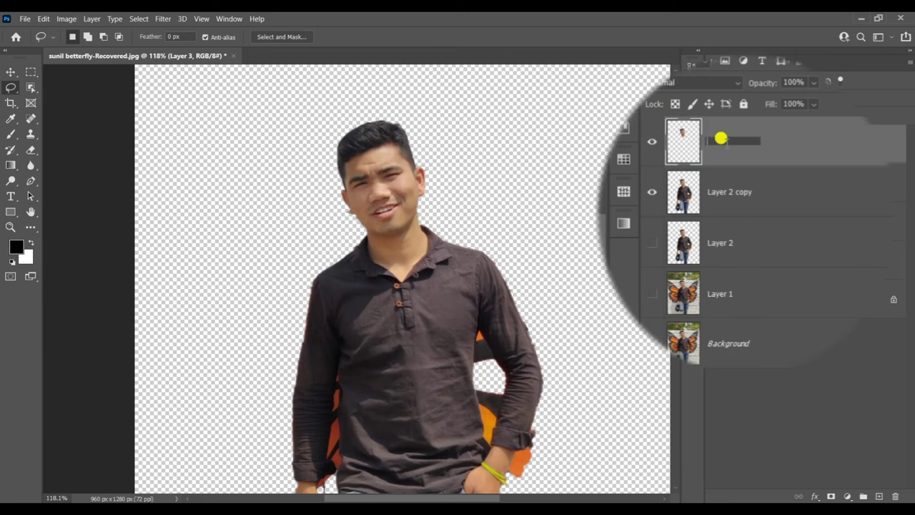
type("head")
key("Return")
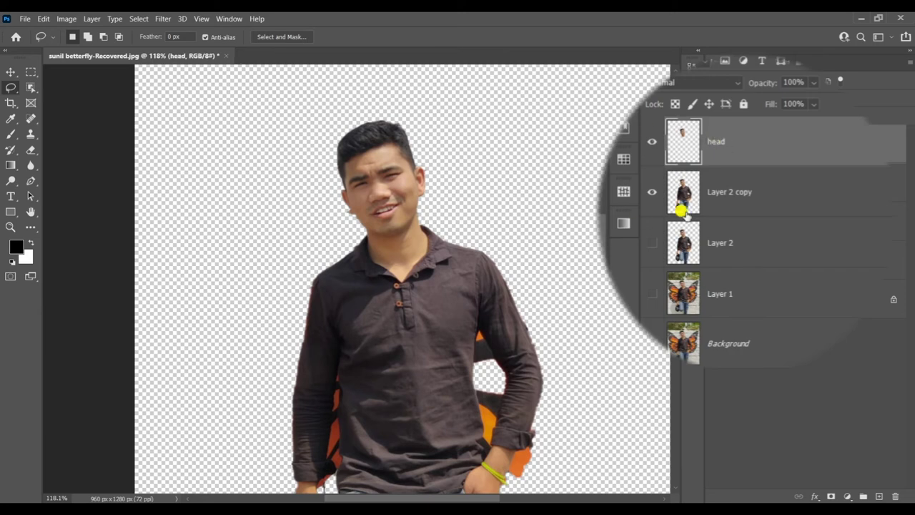
left_click(688, 203)
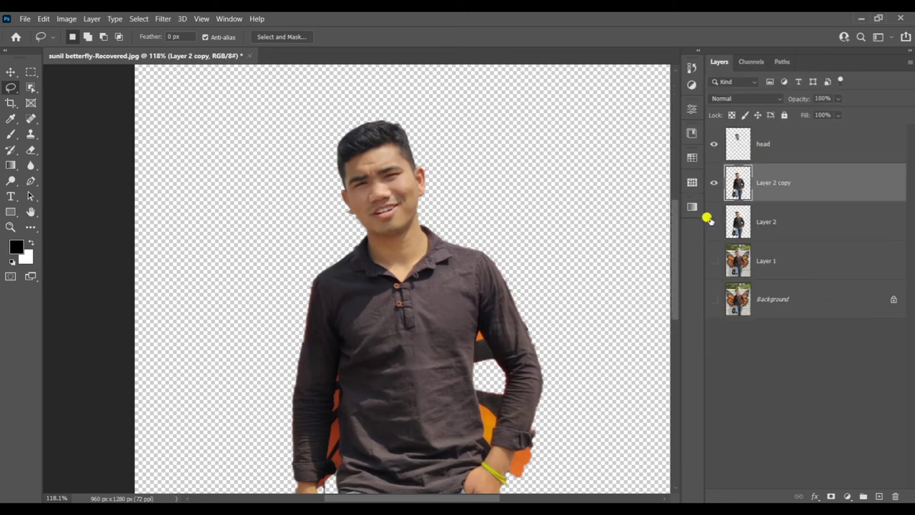
scroll(479, 227, "down", 3)
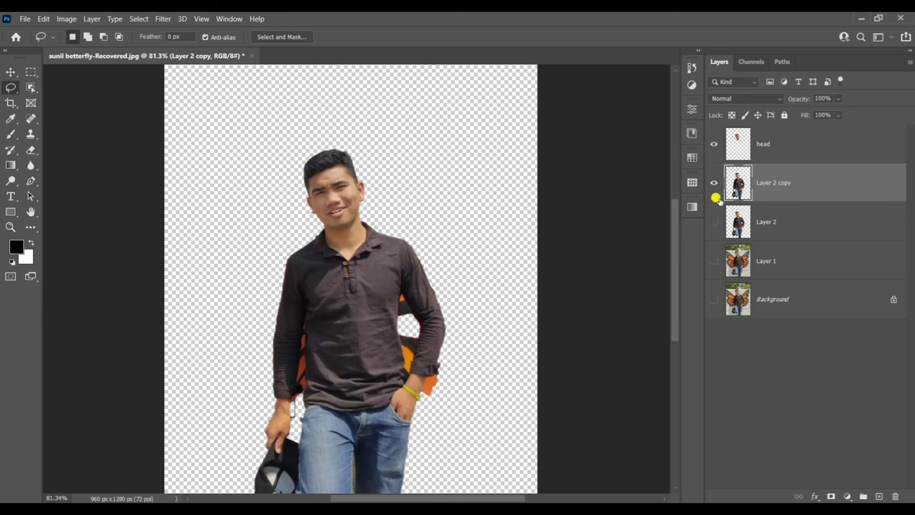
left_click(713, 183)
left_click(738, 144)
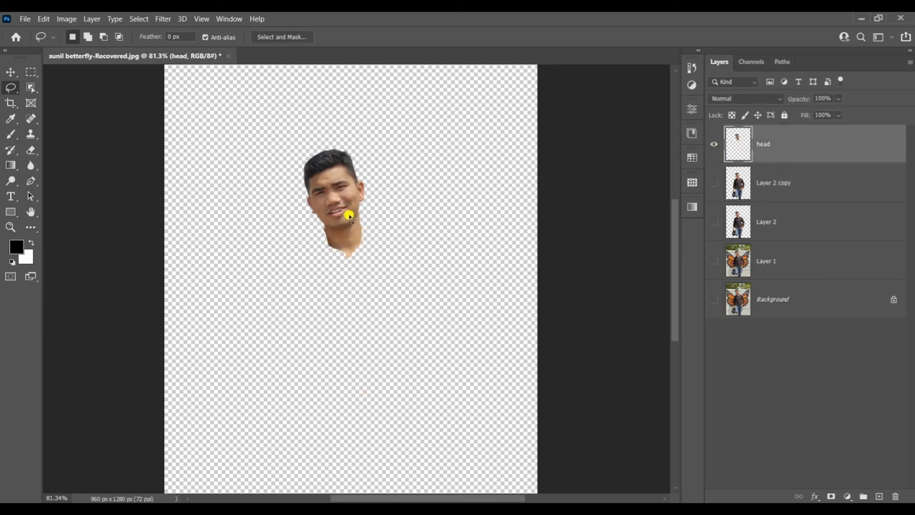
key("v")
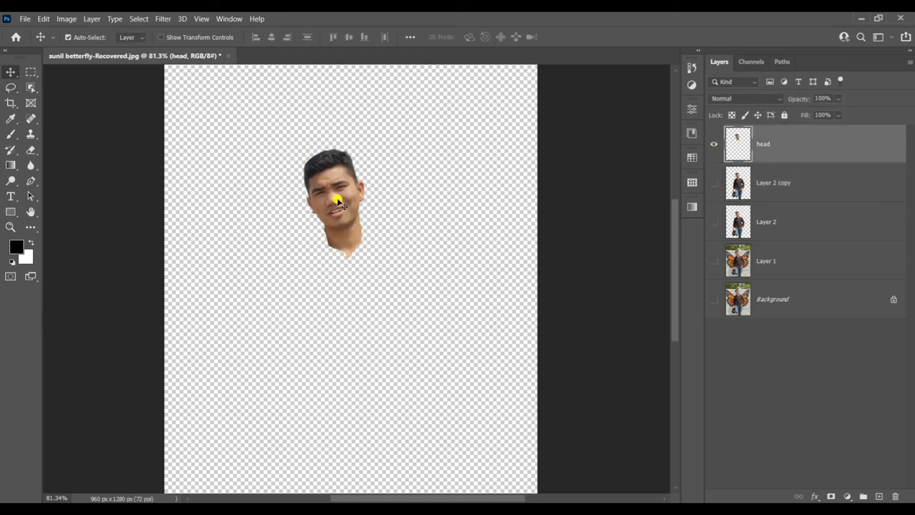
Step: Convert the head layer and Layer 2 copy to smart objects, showing the body again
right_click(804, 139)
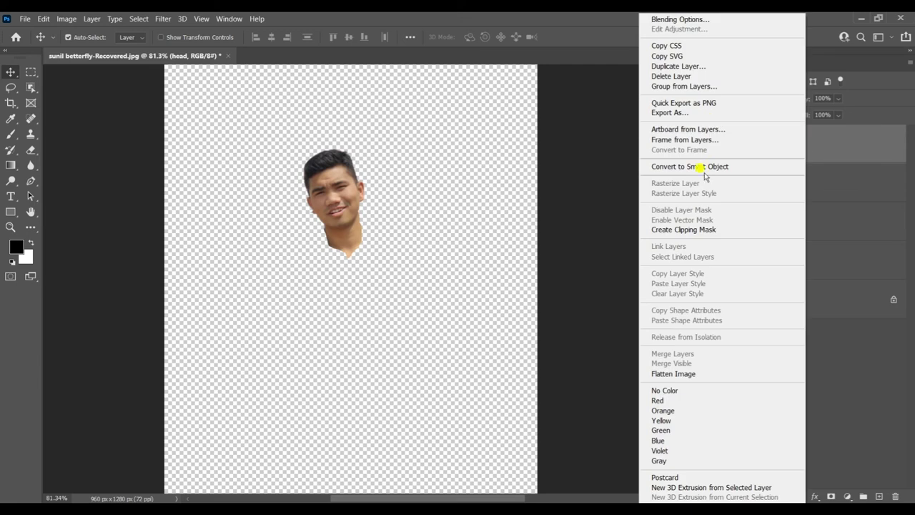
left_click(789, 164)
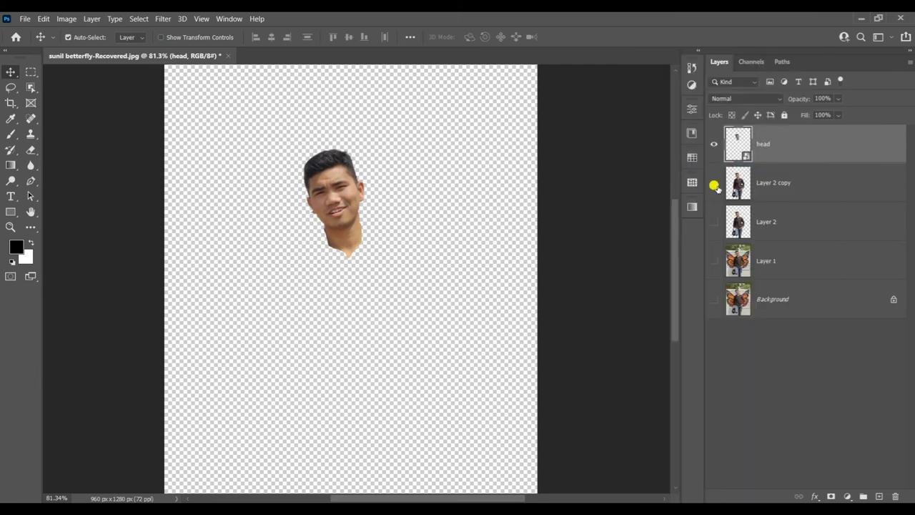
left_click(734, 188)
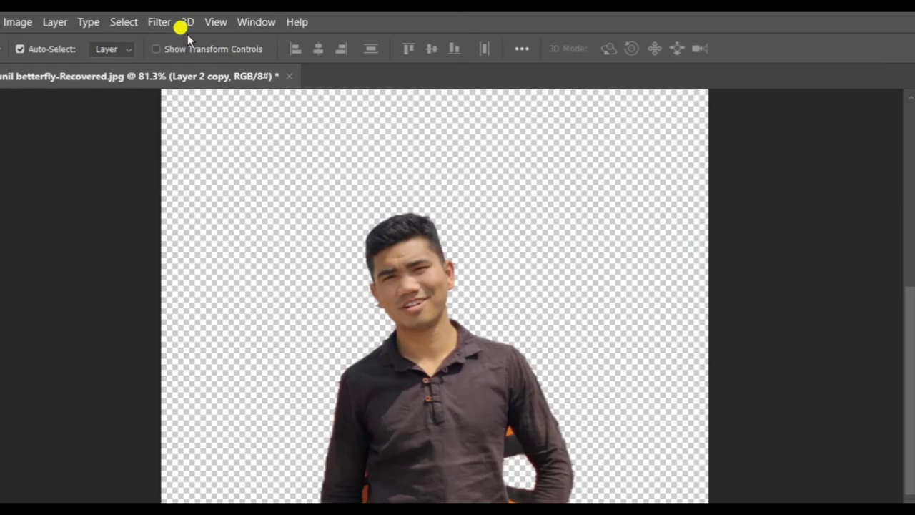
left_click(160, 22)
left_click(172, 60)
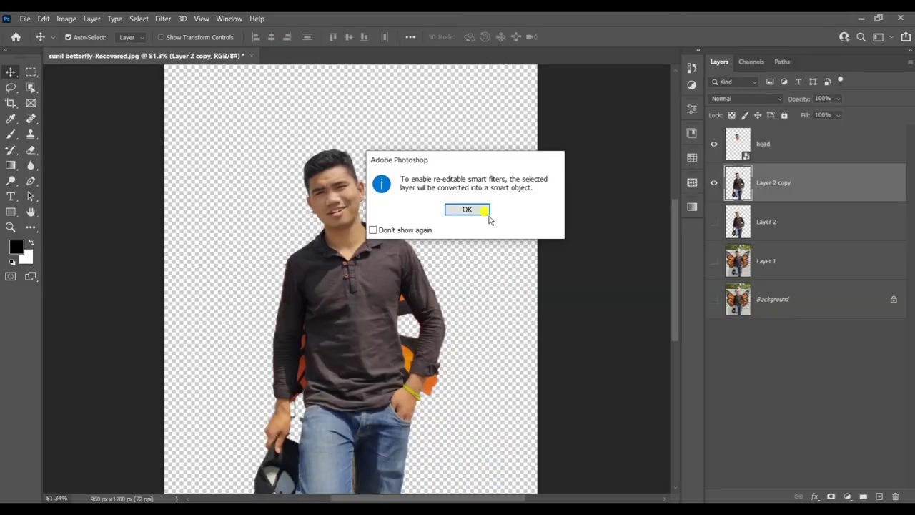
left_click(605, 301)
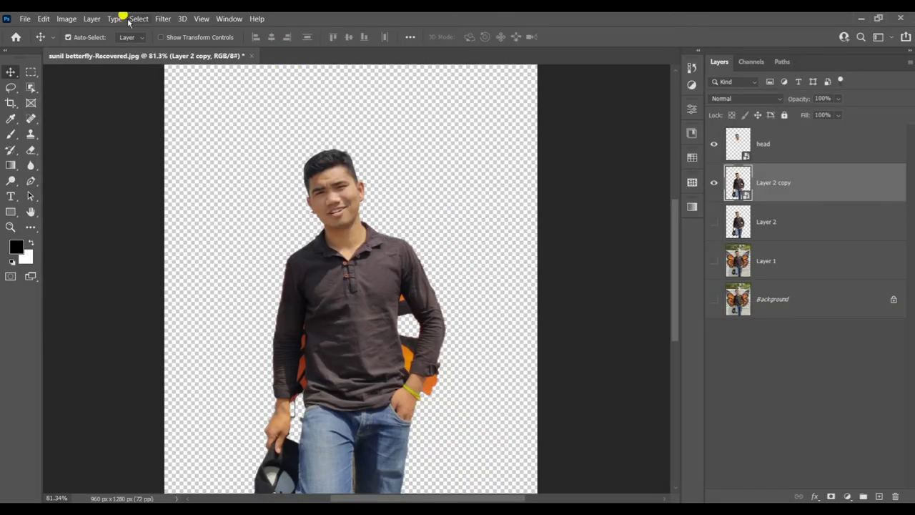
left_click(157, 19)
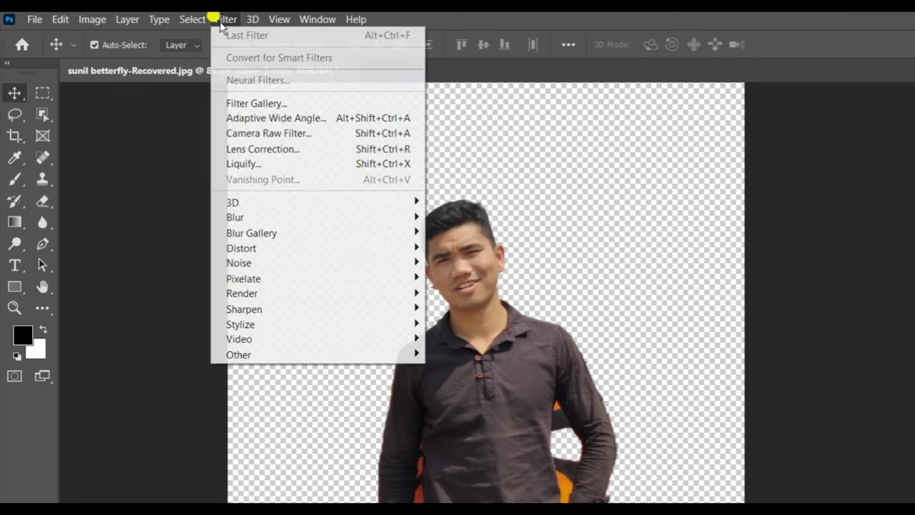
Step: Apply Filter Gallery Poster Edges to the body with edge intensity 0 and posterization 1
left_click(268, 104)
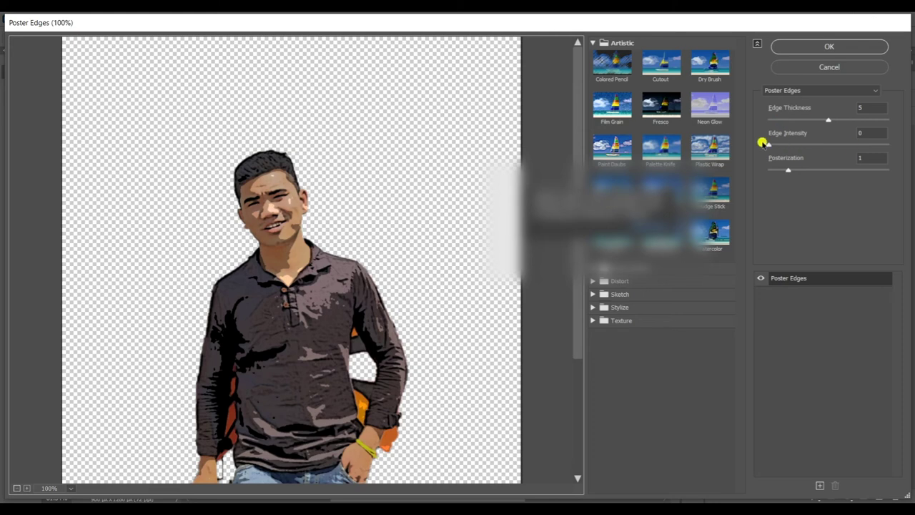
left_click_drag(764, 143, 787, 146)
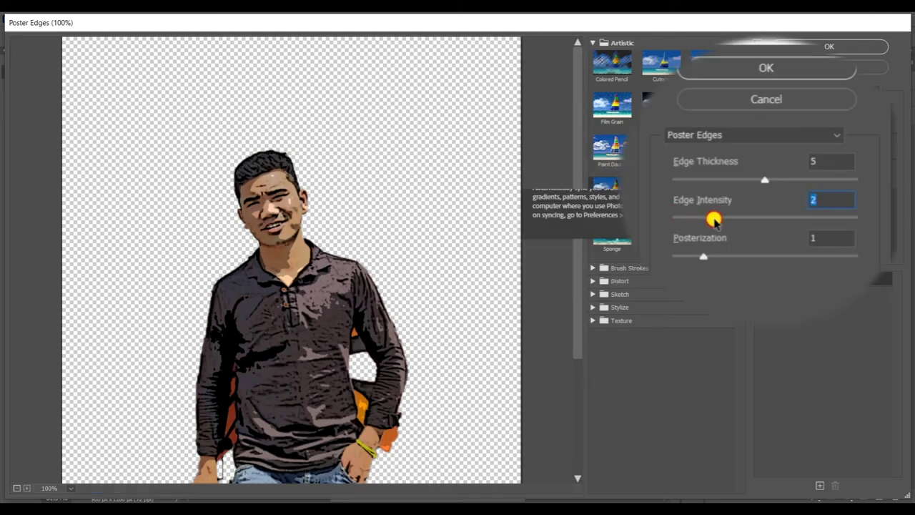
left_click_drag(715, 217, 650, 216)
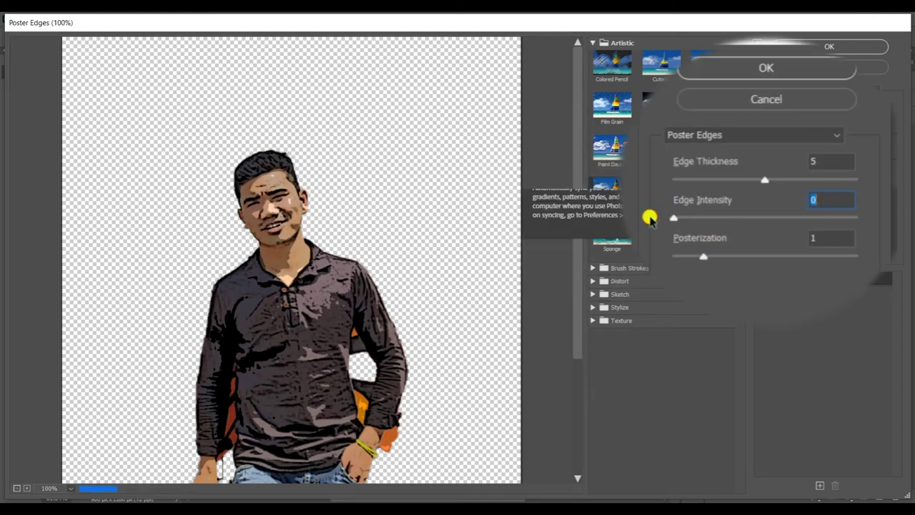
mouse_move(704, 256)
left_mouse_down()
mouse_move(760, 256)
mouse_move(714, 256)
left_mouse_up()
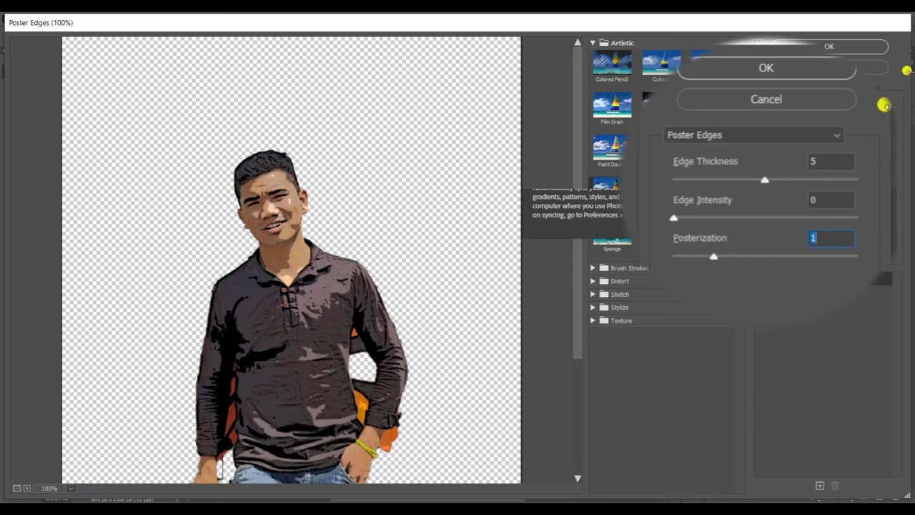
left_click(768, 70)
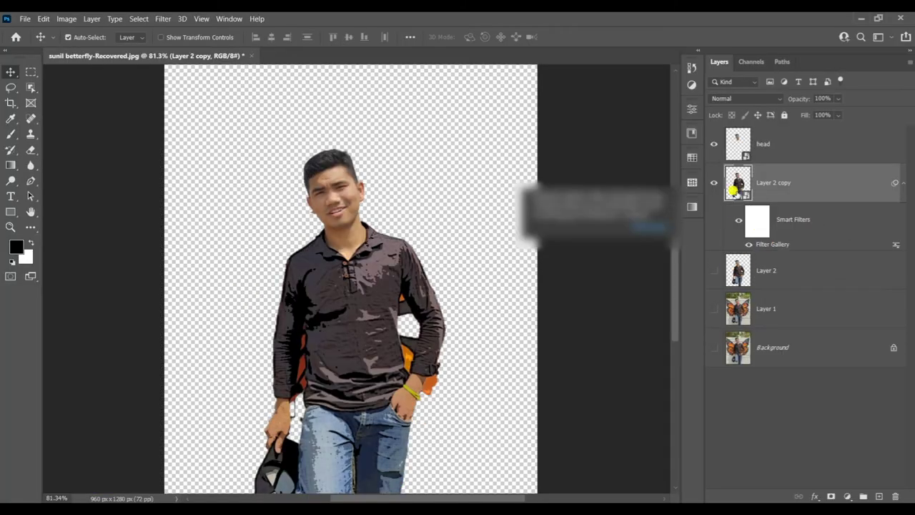
Step: Scale the head layer to about 181% and move it down onto the neck
left_click(737, 143)
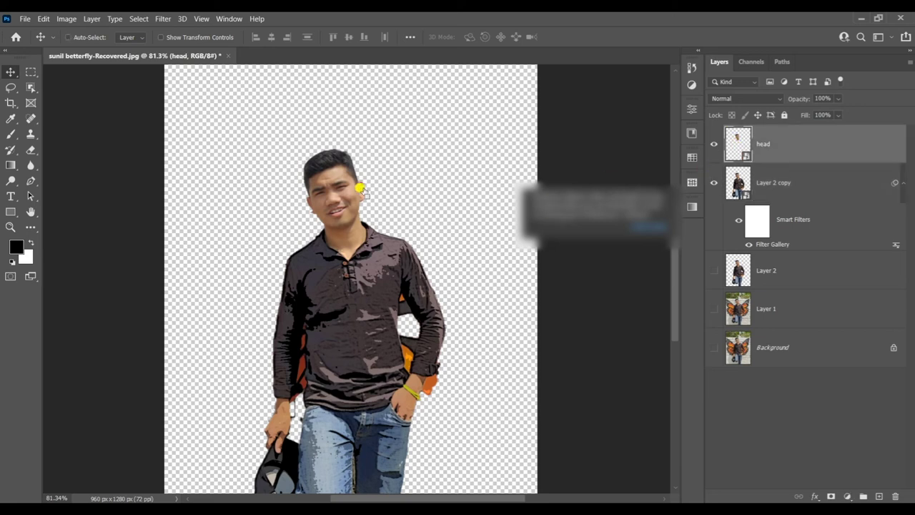
key("ctrl+t")
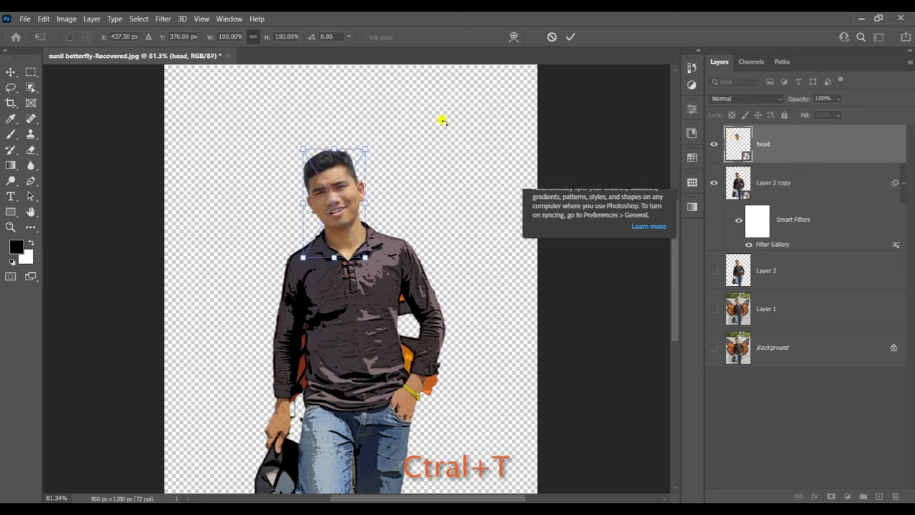
left_click_drag(361, 147, 465, 88)
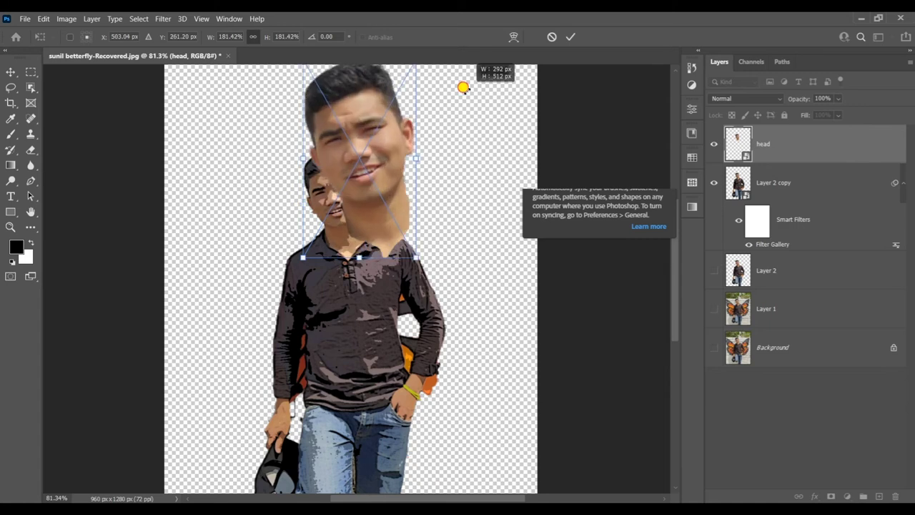
left_click(571, 35)
mouse_move(398, 194)
left_mouse_down()
mouse_move(360, 202)
mouse_move(365, 223)
left_mouse_up()
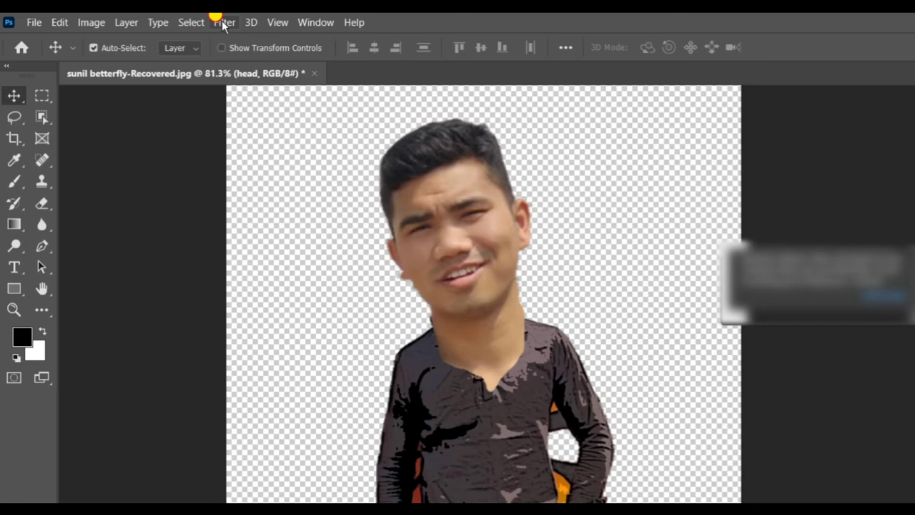
left_click(225, 22)
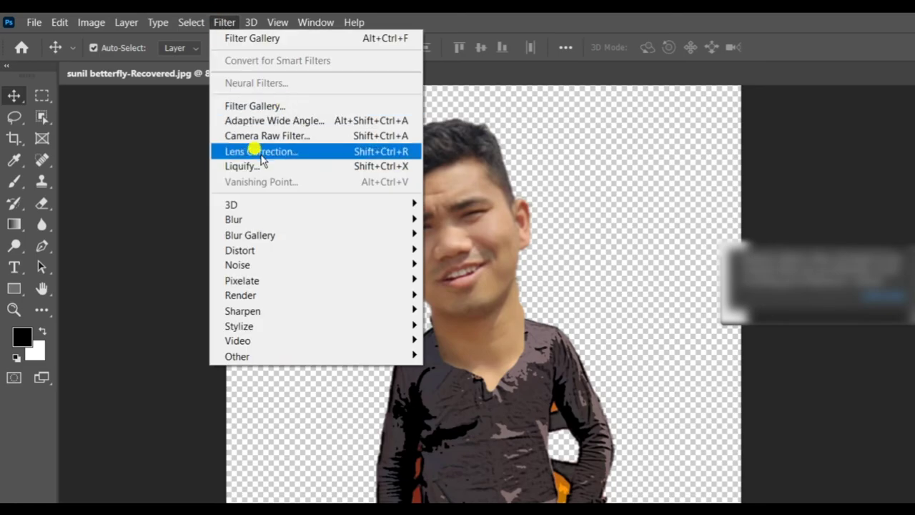
Step: Open Liquify on the head, zoom in, and set the brush size to 50
left_click(259, 166)
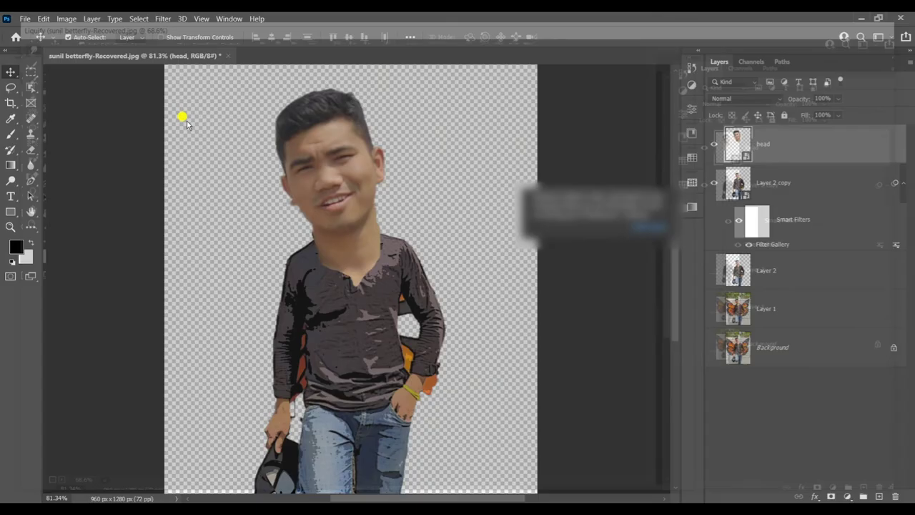
scroll(379, 150, "up", 2)
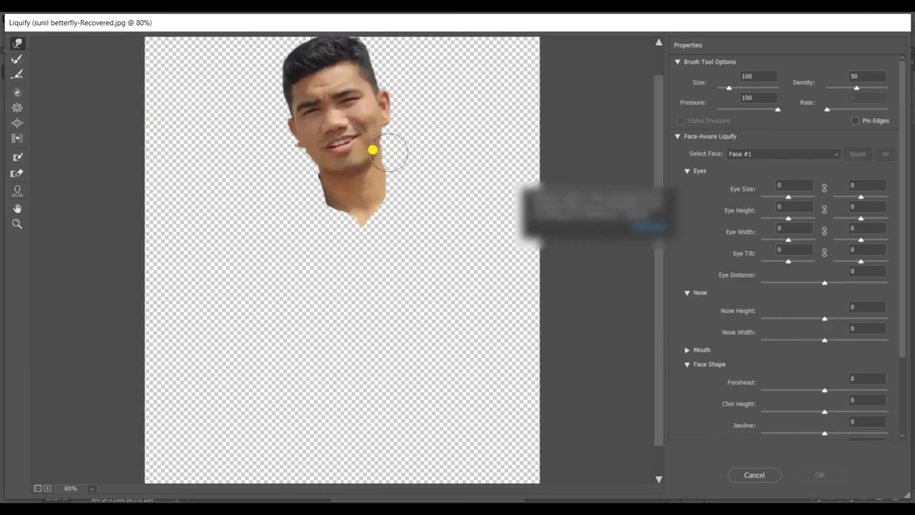
scroll(368, 151, "up", 2)
scroll(347, 107, "up", 2)
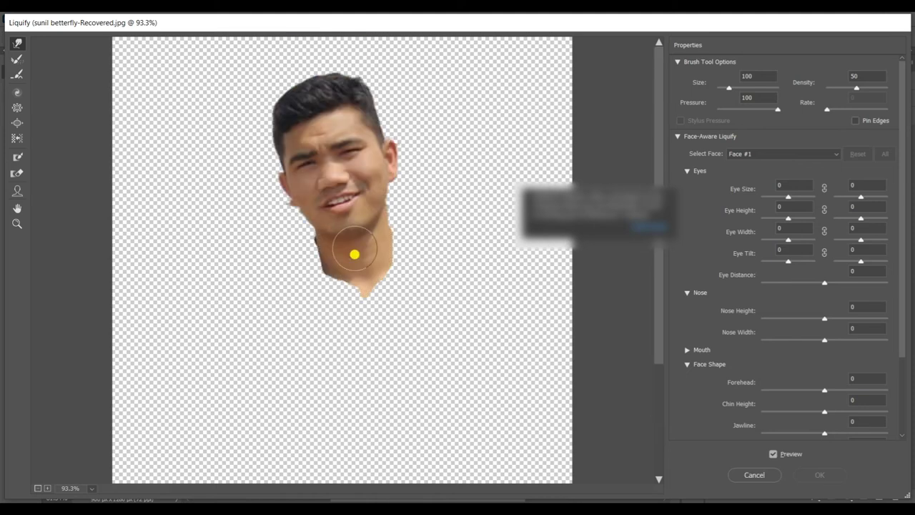
scroll(355, 254, "up", 1)
scroll(356, 255, "up", 2)
scroll(351, 133, "up", 2)
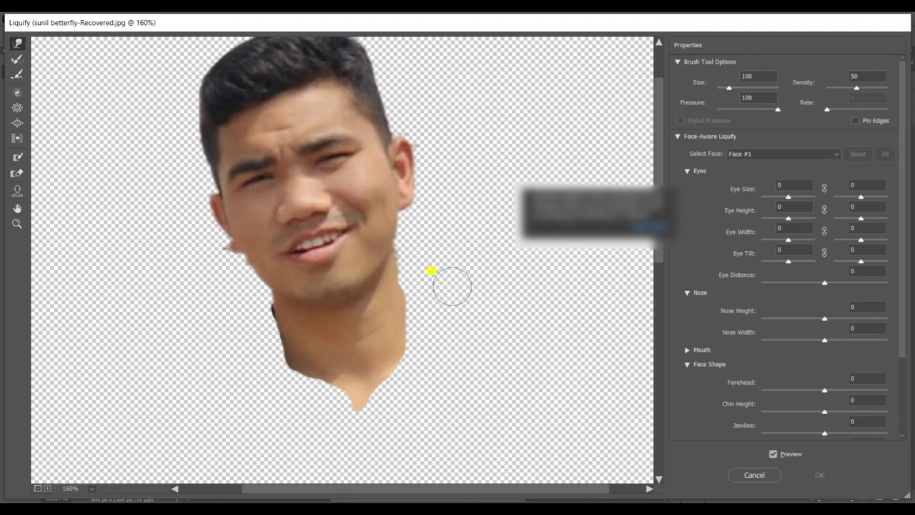
key("bracketleft")
key("bracketleft")
key("bracketleft")
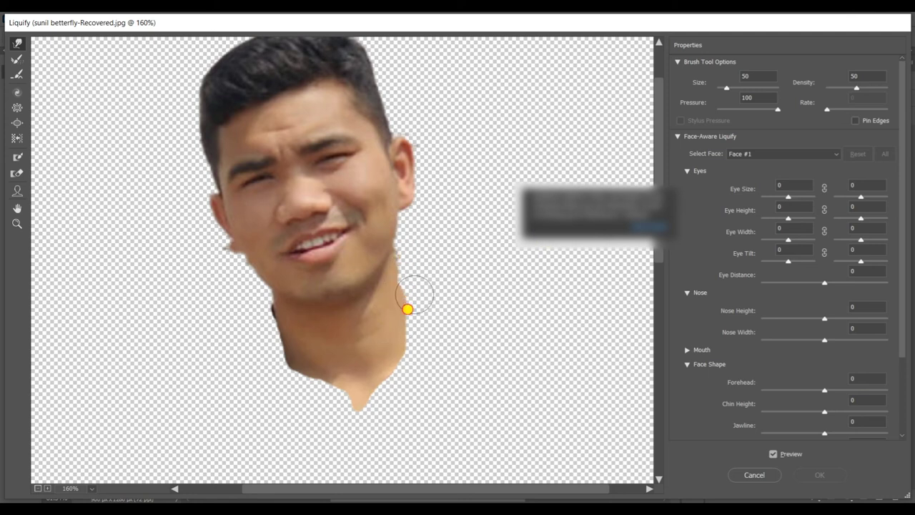
Step: Forward-warp the neck's left, right and lower edges inward to slim it
mouse_move(387, 356)
left_mouse_down()
mouse_move(396, 265)
mouse_move(390, 285)
mouse_move(403, 300)
mouse_move(374, 322)
mouse_move(412, 327)
mouse_move(368, 349)
mouse_move(394, 318)
mouse_move(370, 351)
mouse_move(389, 358)
mouse_move(360, 370)
mouse_move(394, 351)
mouse_move(358, 364)
left_mouse_up()
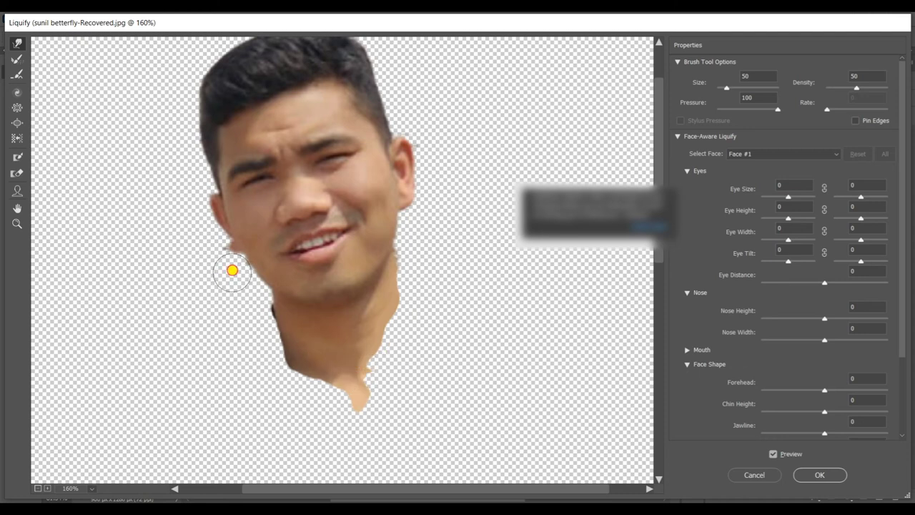
mouse_move(281, 328)
left_mouse_down()
mouse_move(325, 353)
mouse_move(262, 343)
mouse_move(347, 378)
mouse_move(281, 370)
mouse_move(307, 358)
mouse_move(331, 388)
mouse_move(338, 369)
mouse_move(356, 400)
left_mouse_up()
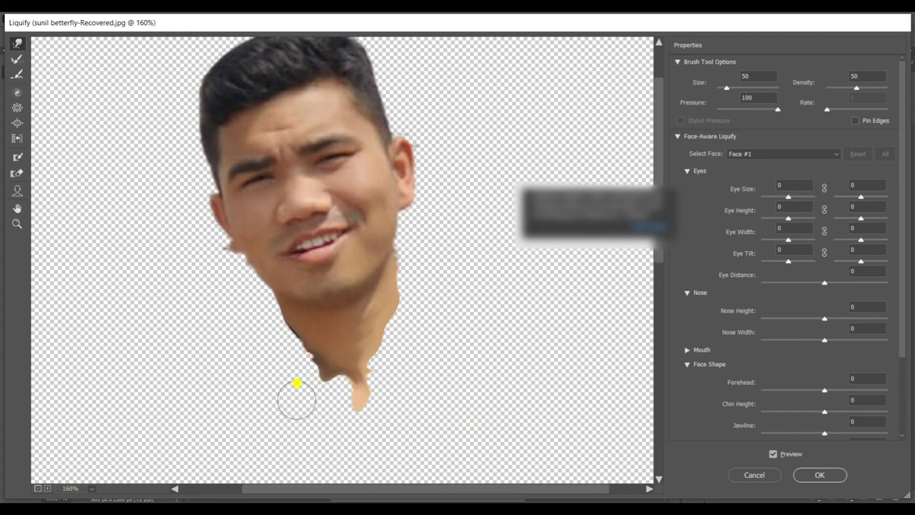
mouse_move(297, 383)
left_mouse_down()
mouse_move(317, 364)
mouse_move(321, 384)
mouse_move(339, 357)
mouse_move(306, 378)
mouse_move(310, 364)
mouse_move(358, 411)
mouse_move(357, 387)
left_mouse_up()
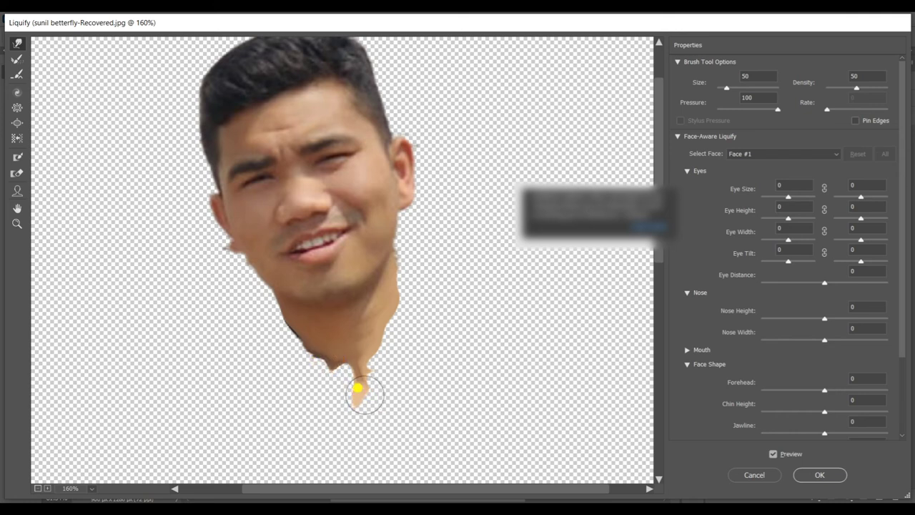
mouse_move(343, 354)
left_mouse_down()
mouse_move(337, 341)
mouse_move(337, 380)
left_mouse_up()
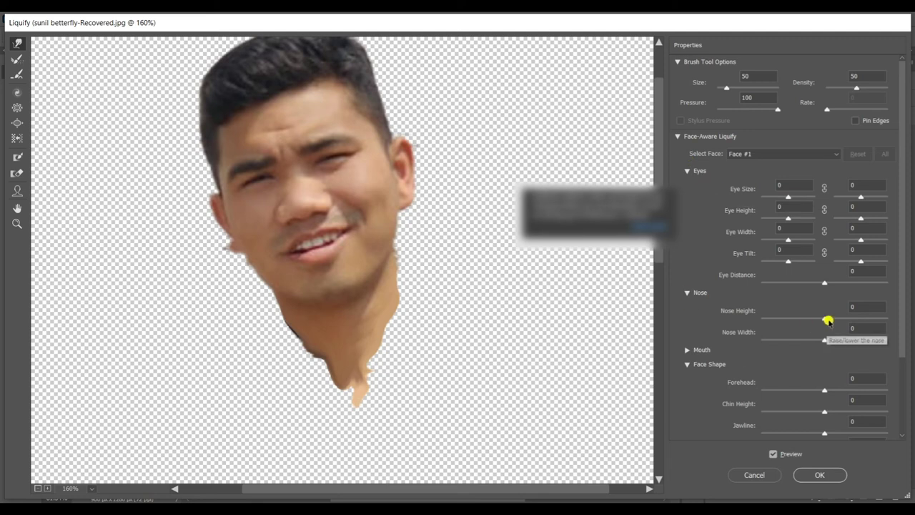
Step: Set Face-Aware Liquify nose height to -46 and nose width to -98, then apply
left_click_drag(827, 321, 793, 323)
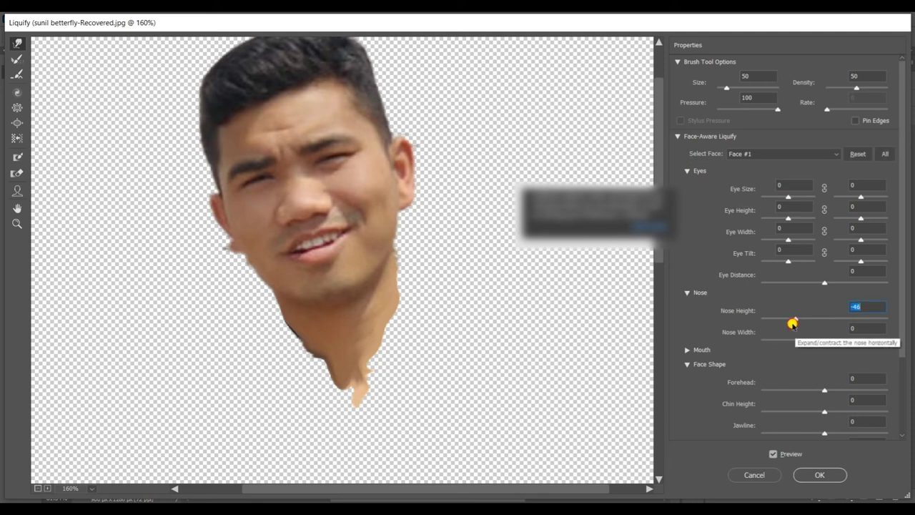
left_click(823, 341)
left_click_drag(776, 348, 762, 342)
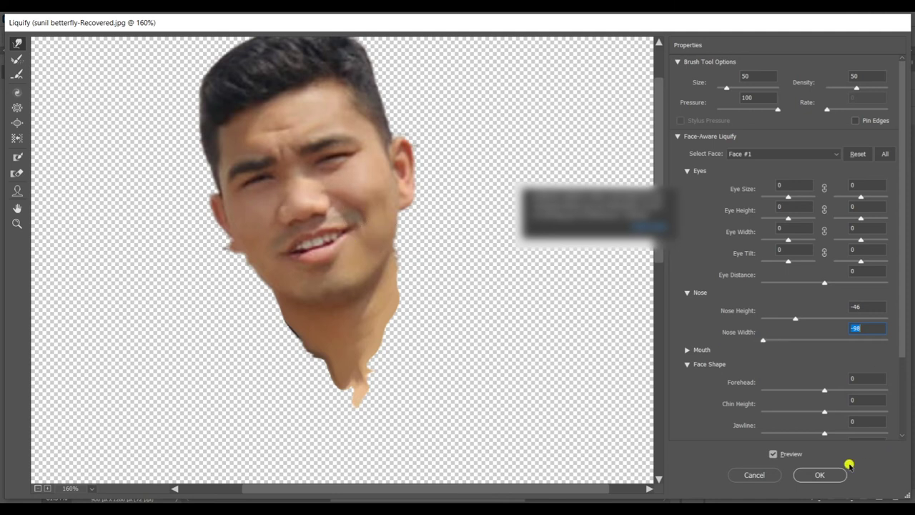
left_click(822, 474)
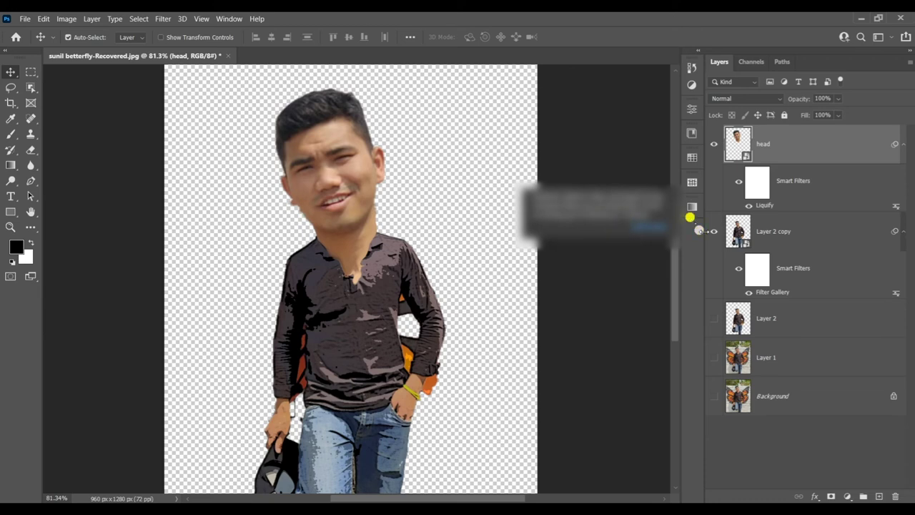
left_click(691, 207)
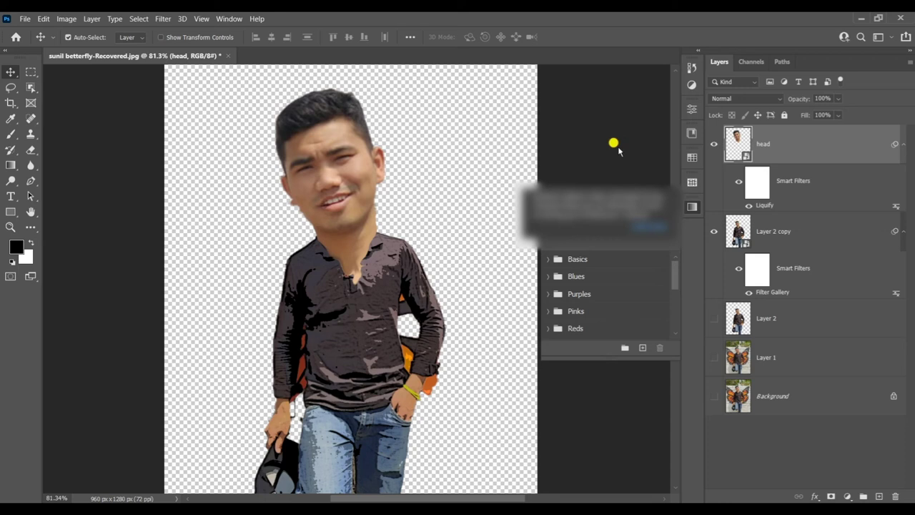
Step: Lower the head layer's opacity to about 51%
left_click(82, 157)
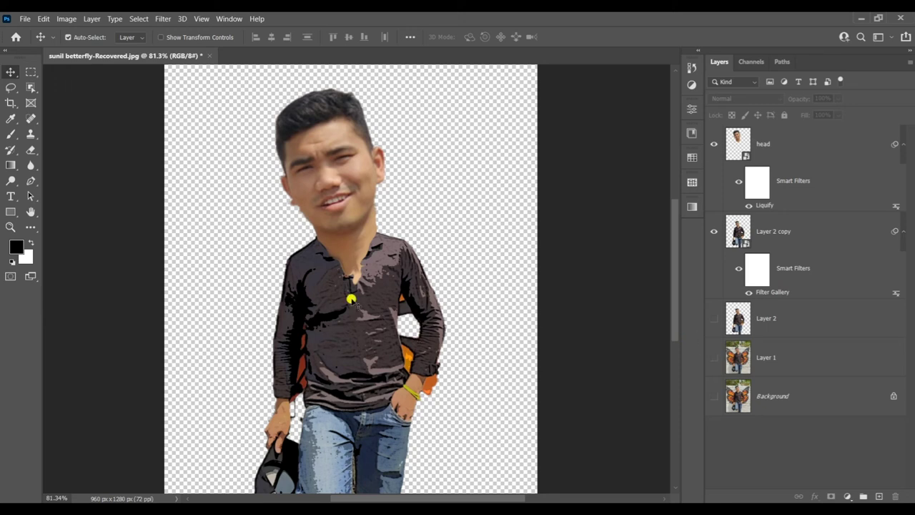
left_click(350, 190)
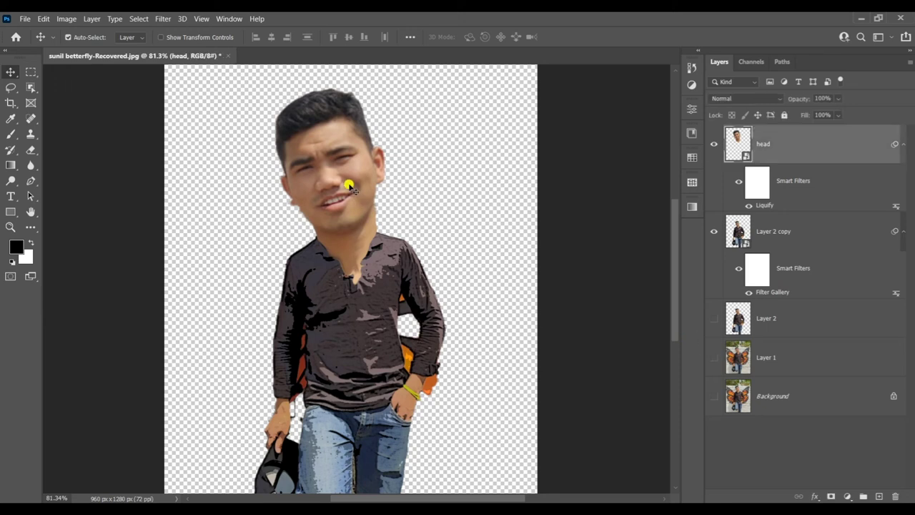
left_click(837, 99)
left_click_drag(853, 112, 826, 113)
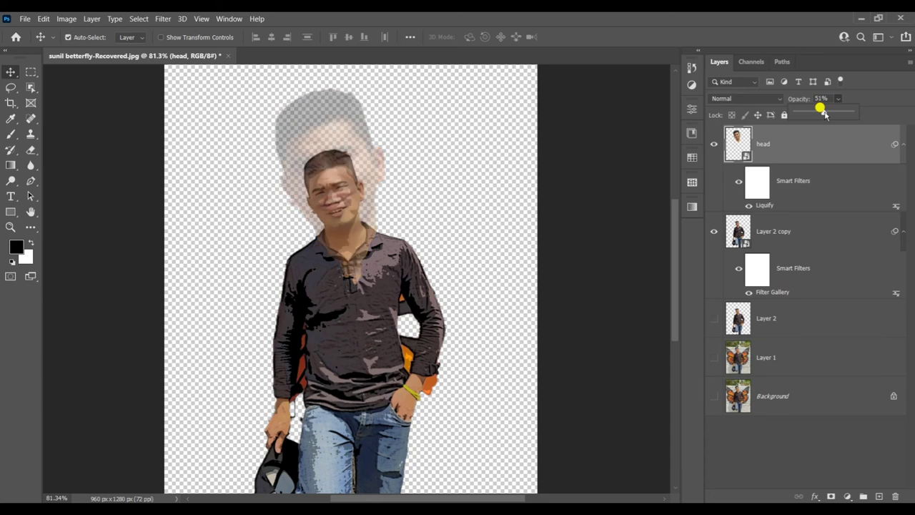
left_click(733, 238)
Step: Add a white layer mask to the head layer, undoing one mistakenly added to the body
left_click(733, 238)
left_click(831, 496)
scroll(333, 242, "up", 2)
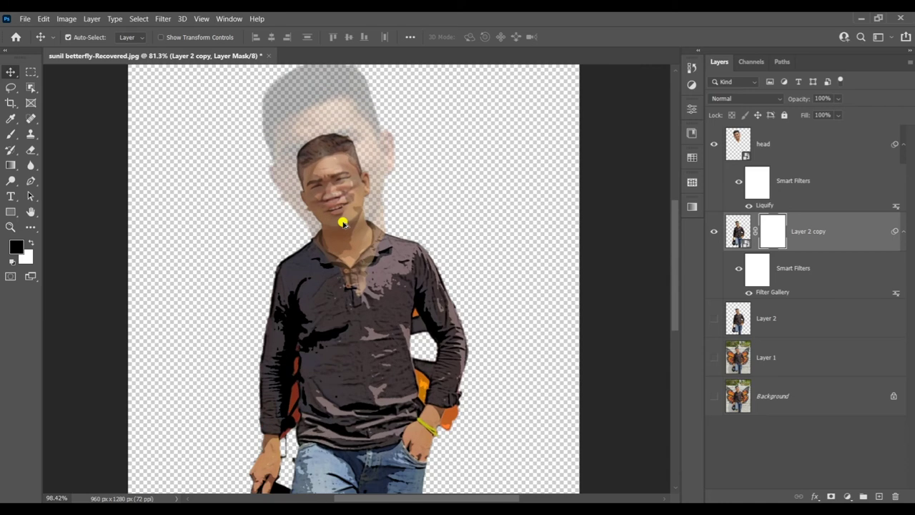
scroll(343, 223, "up", 2)
scroll(346, 222, "up", 2)
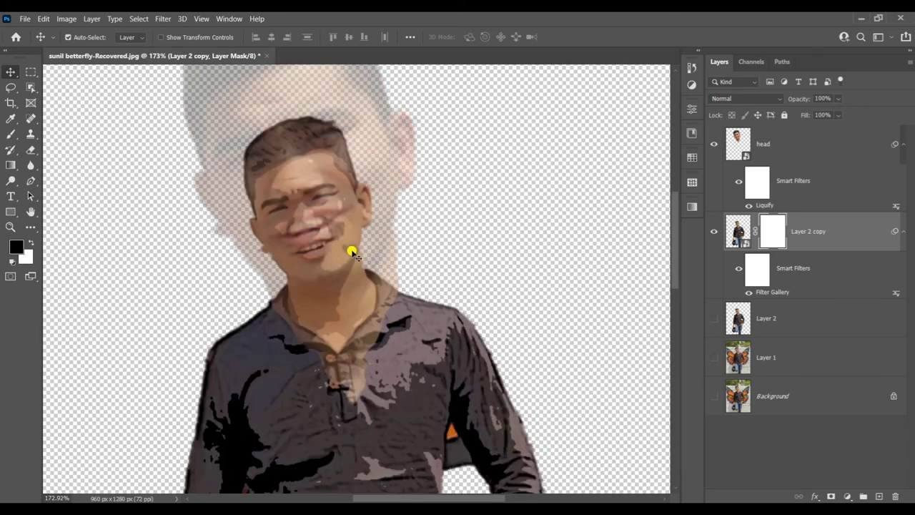
key("ctrl+z")
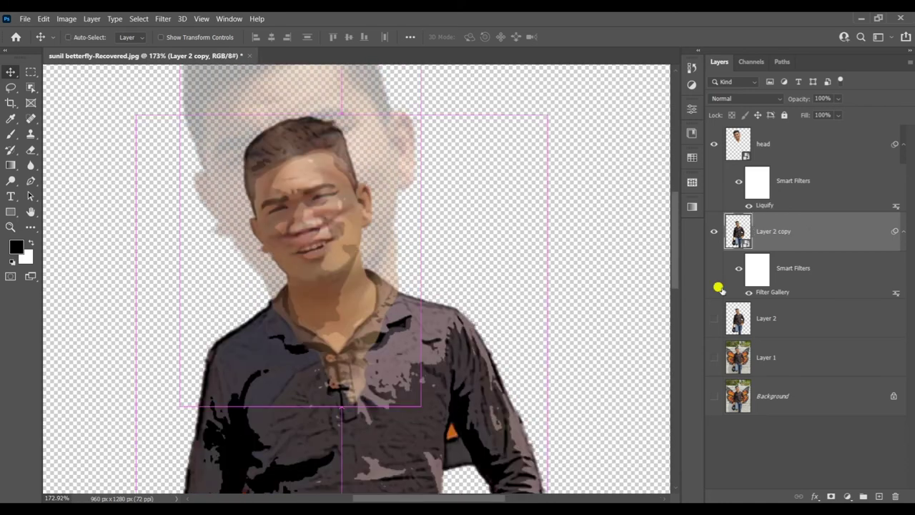
left_click(747, 155)
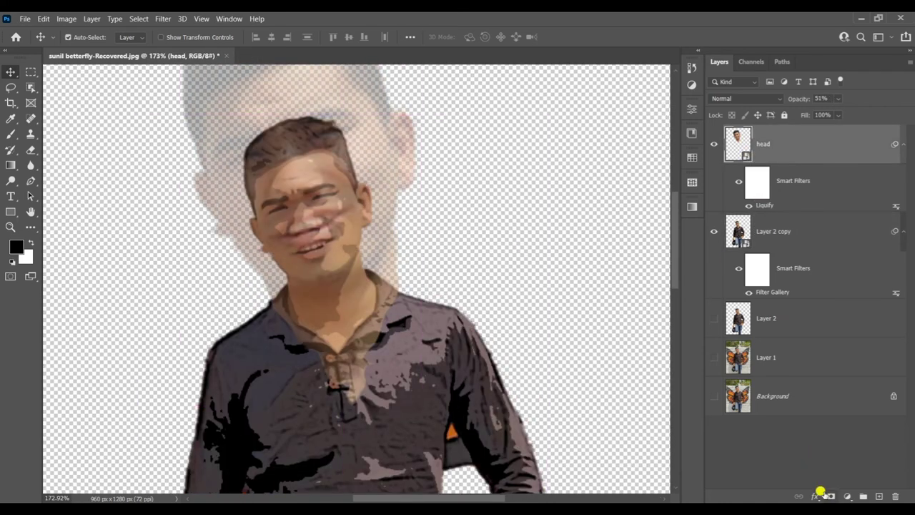
left_click(830, 496)
scroll(351, 283, "up", 2)
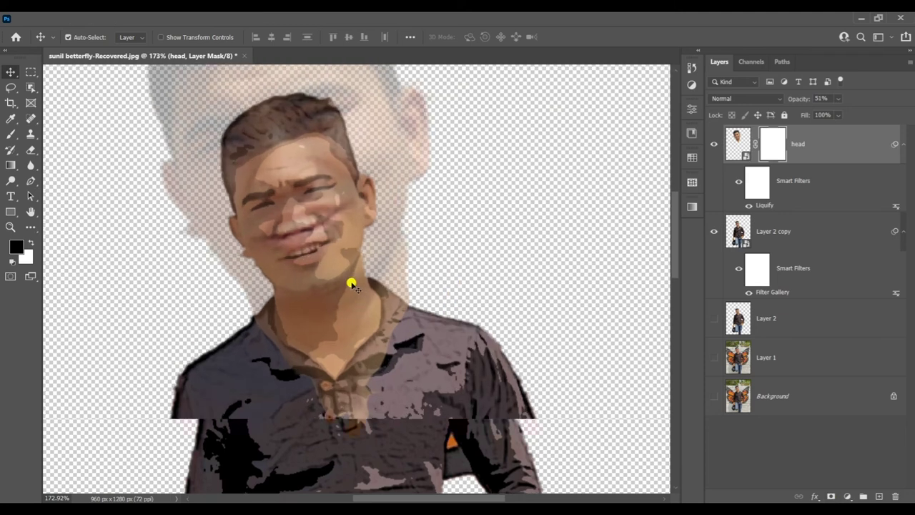
Step: Paint black on the head mask along the neck sides, collar and shirt placket
scroll(353, 284, "up", 1)
scroll(361, 313, "down", 2)
key("b")
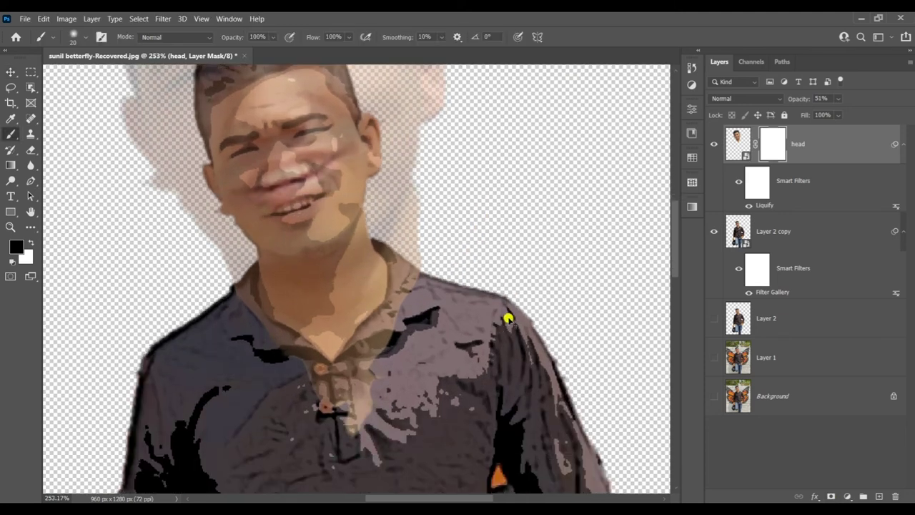
left_click_drag(406, 264, 407, 151)
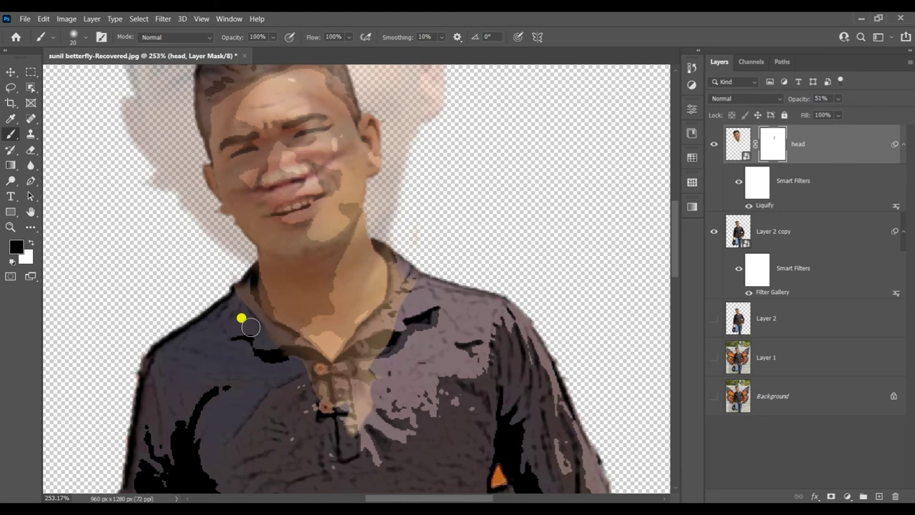
left_click_drag(247, 318, 231, 291)
mouse_move(219, 253)
left_mouse_down()
mouse_move(264, 323)
mouse_move(317, 362)
left_mouse_up()
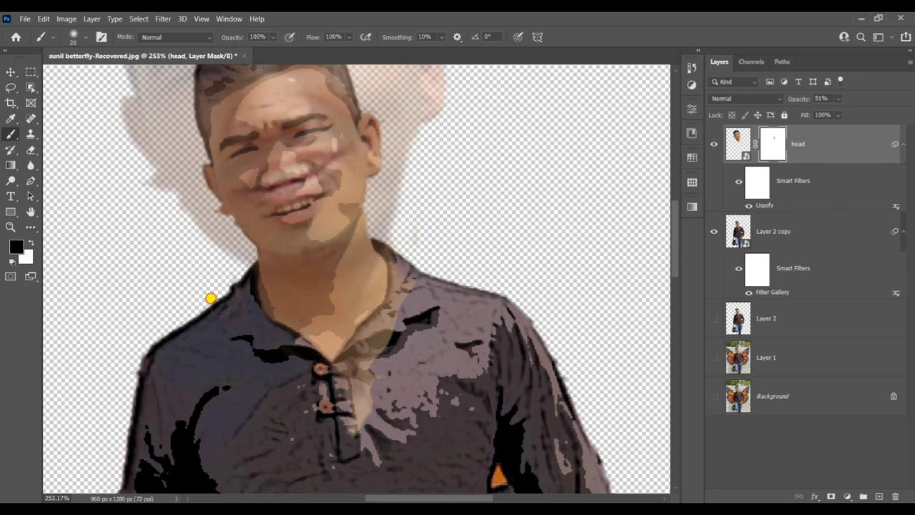
mouse_move(327, 386)
left_mouse_down()
mouse_move(346, 382)
mouse_move(345, 363)
mouse_move(333, 362)
mouse_move(384, 299)
mouse_move(382, 236)
mouse_move(400, 266)
left_mouse_up()
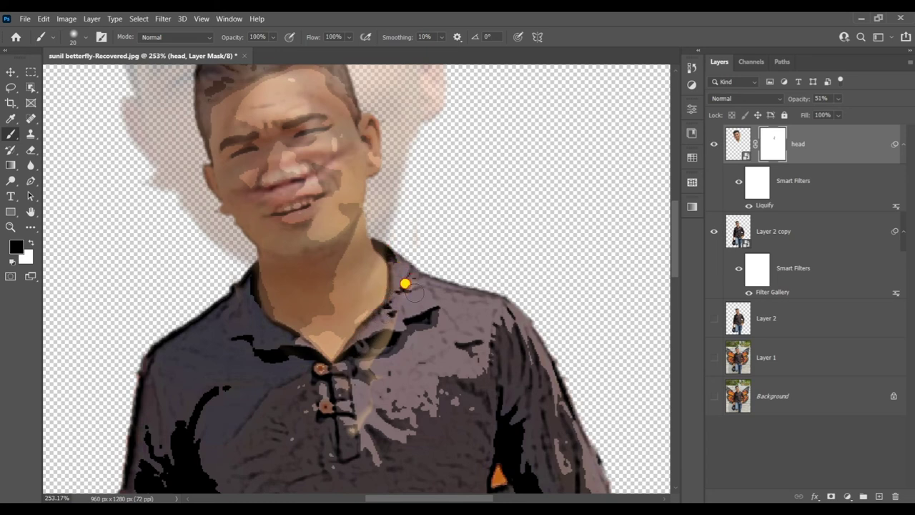
mouse_move(398, 324)
left_mouse_down()
mouse_move(382, 316)
mouse_move(374, 333)
mouse_move(359, 380)
mouse_move(368, 390)
left_mouse_up()
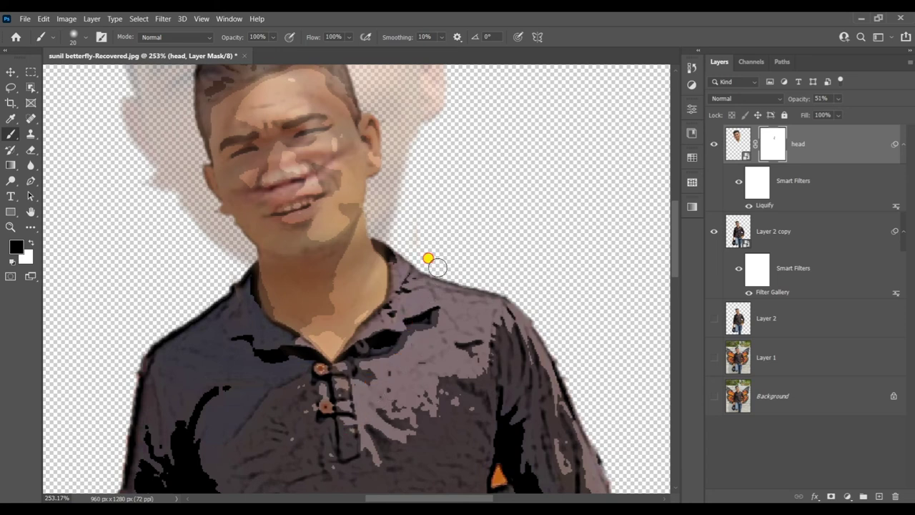
scroll(480, 376, "down", 3)
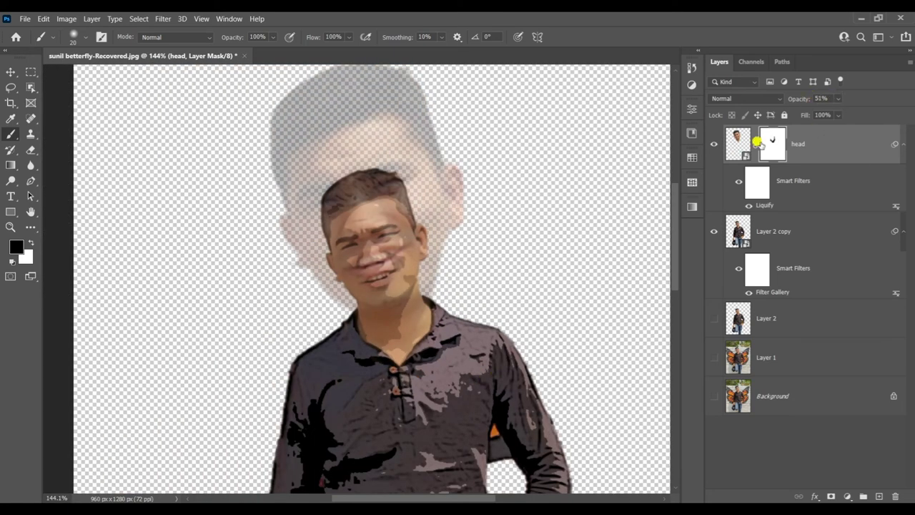
left_click(839, 101)
Step: Raise the enlarged head layer's opacity to 100%
left_click_drag(844, 111, 910, 105)
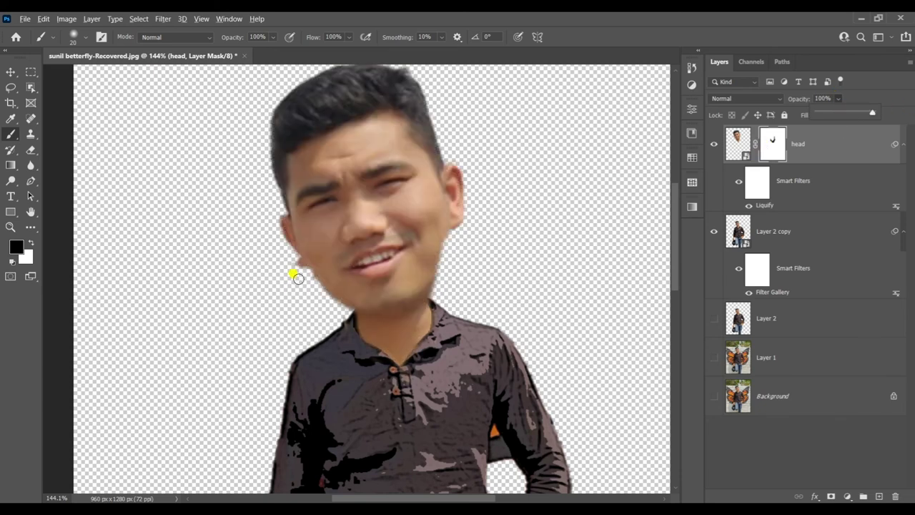
scroll(297, 275, "up", 2)
scroll(286, 254, "up", 2)
Step: Paint black on the head mask to trim the cheek edge and erase specks beside the ear
mouse_move(284, 236)
left_mouse_down()
mouse_move(307, 255)
mouse_move(325, 299)
left_mouse_up()
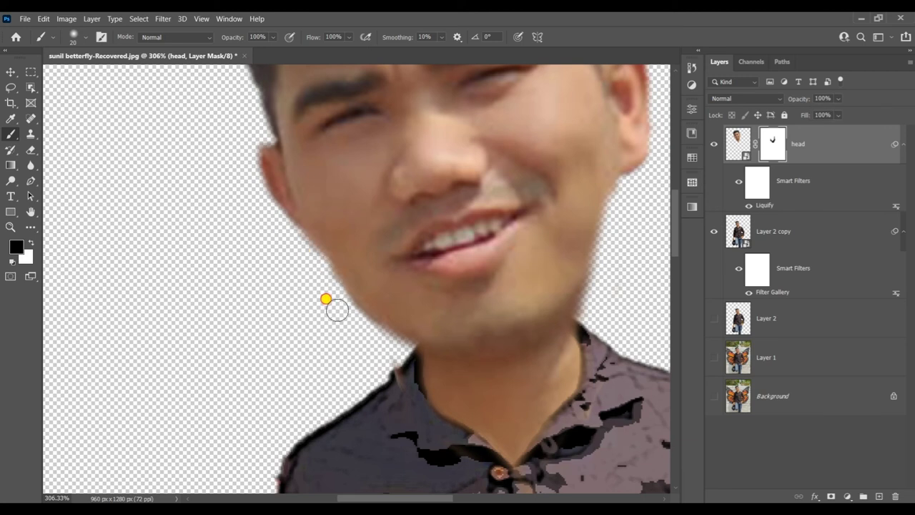
left_click_drag(397, 382, 262, 474)
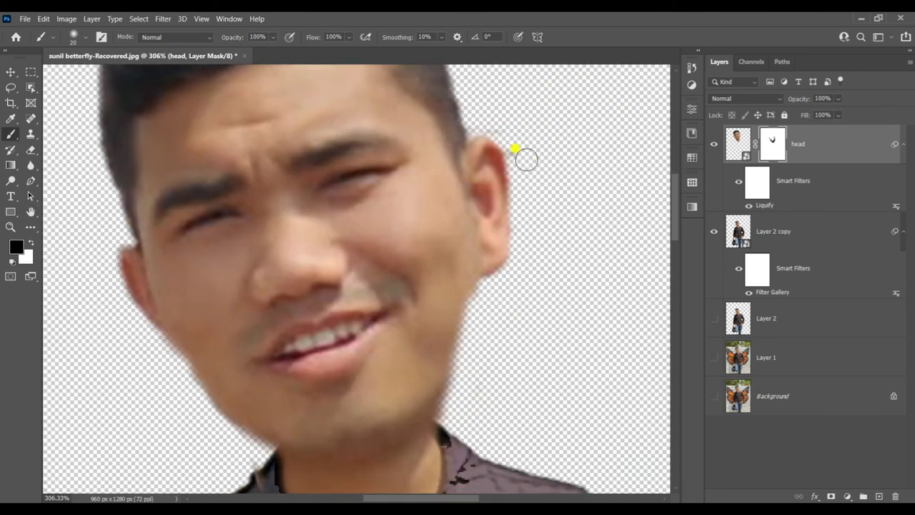
mouse_move(522, 139)
left_mouse_down()
mouse_move(521, 153)
mouse_move(506, 131)
left_mouse_up()
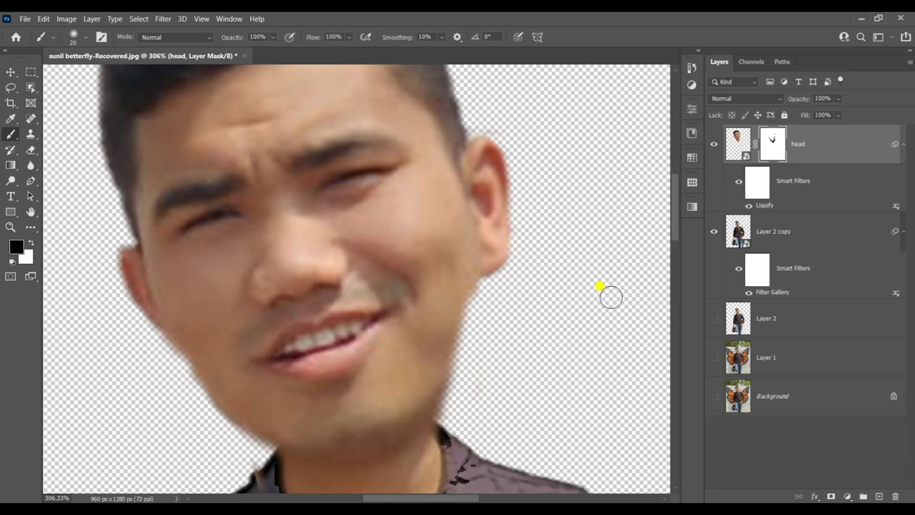
scroll(500, 445, "up", 1)
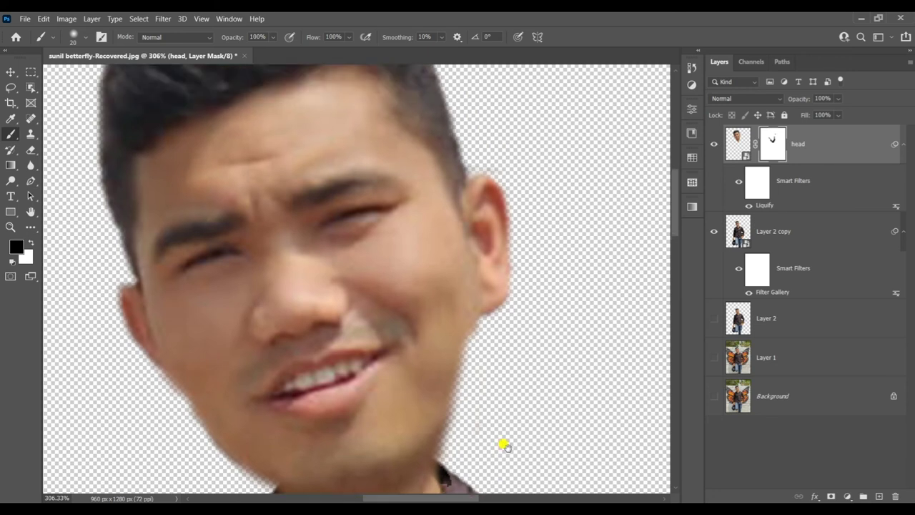
scroll(504, 445, "down", 2)
scroll(466, 408, "down", 1)
scroll(253, 383, "up", 3)
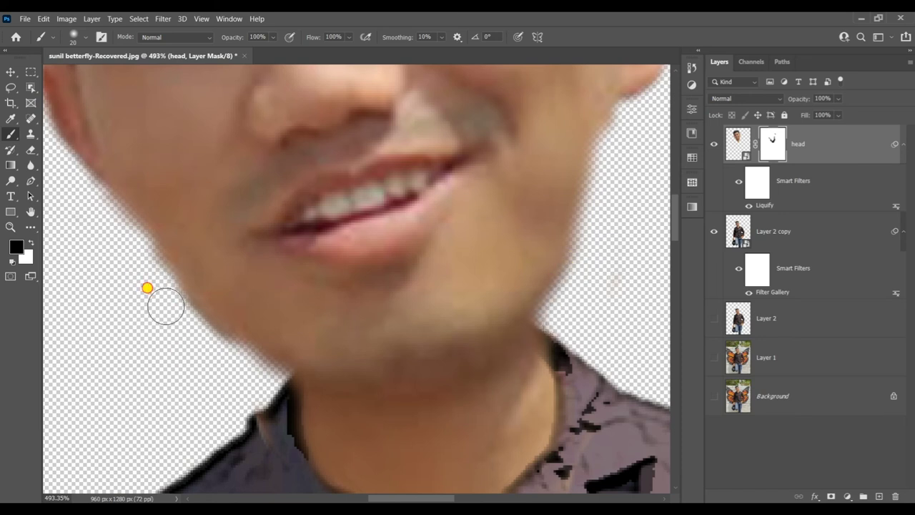
scroll(286, 403, "down", 3)
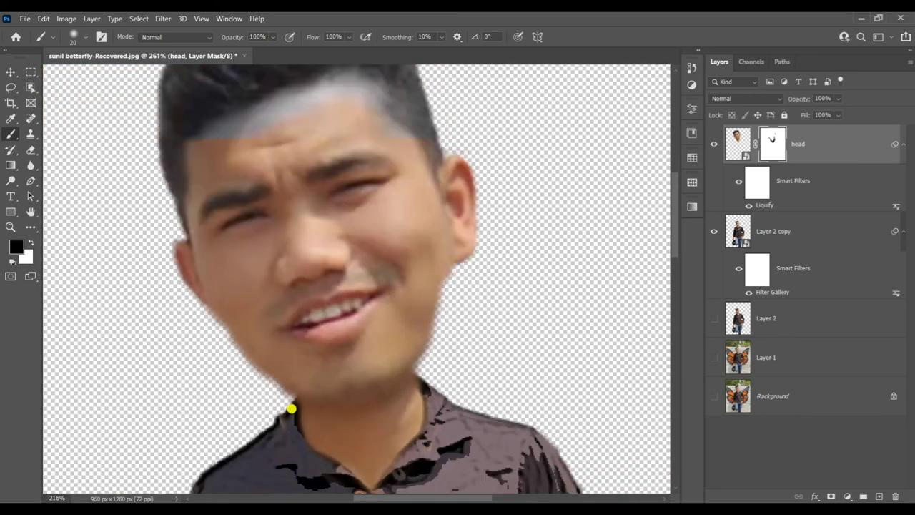
scroll(292, 408, "down", 3)
scroll(367, 425, "down", 2)
scroll(422, 337, "down", 2)
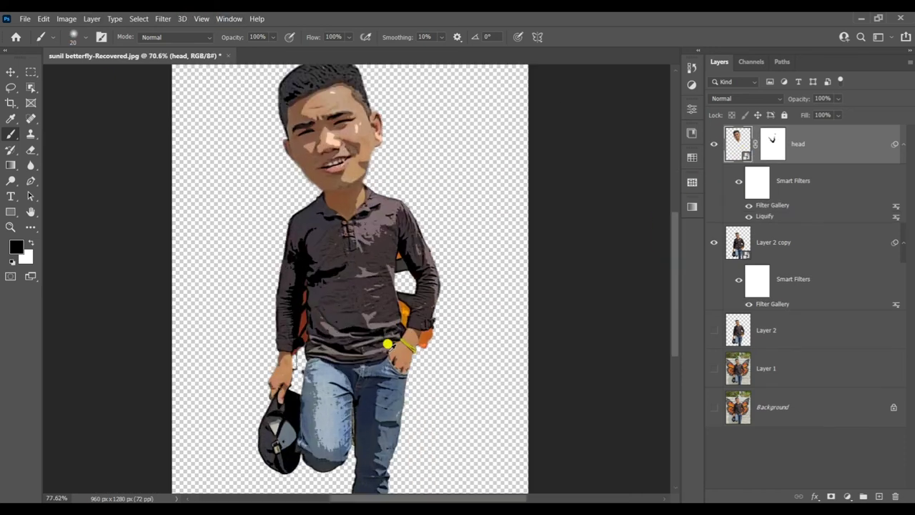
Step: Add a white layer mask to the Layer 2 copy body layer
scroll(386, 349, "up", 4)
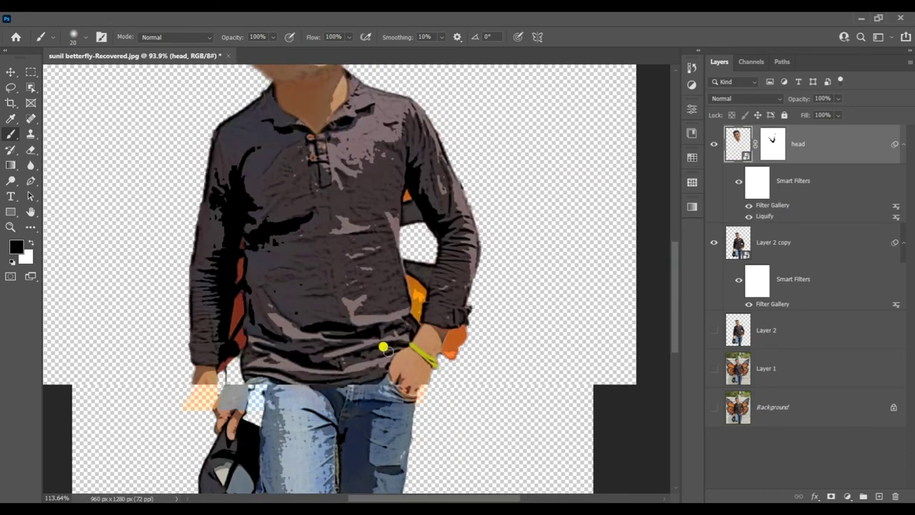
key("ctrl+backslash")
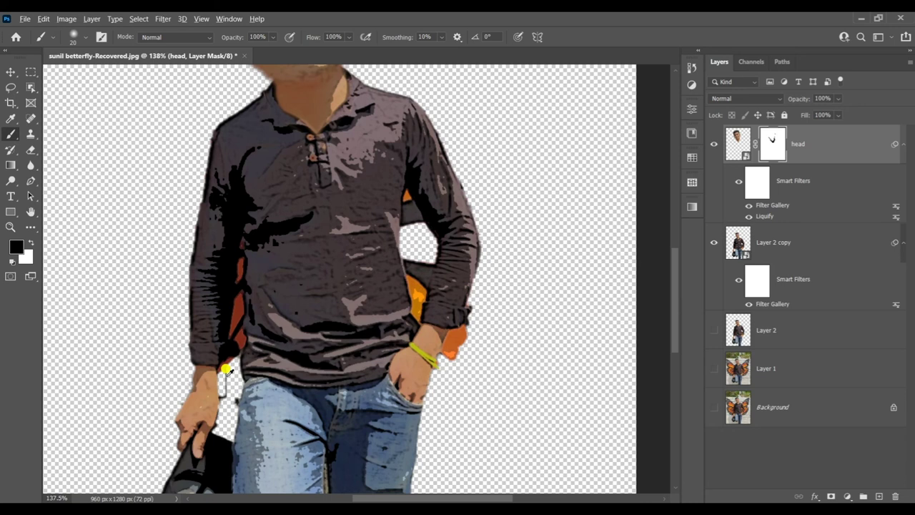
scroll(225, 370, "down", 2)
left_click(731, 248)
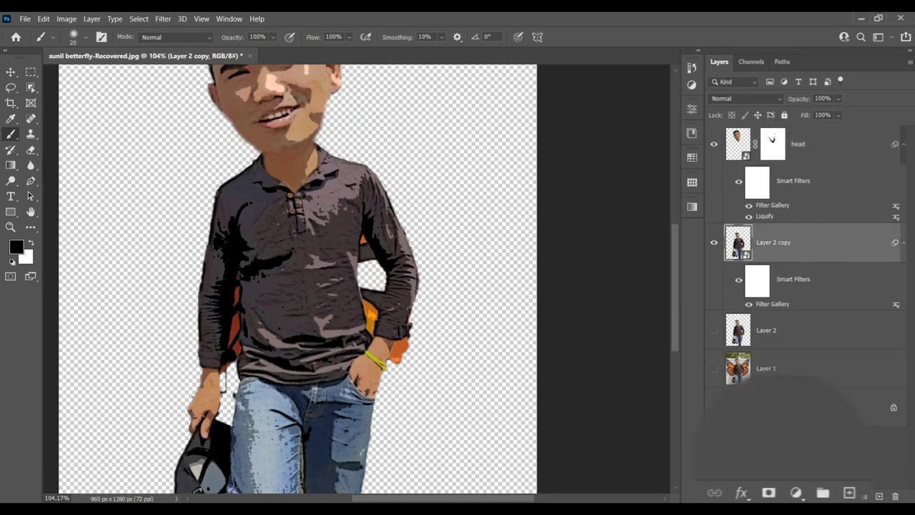
left_click(769, 493)
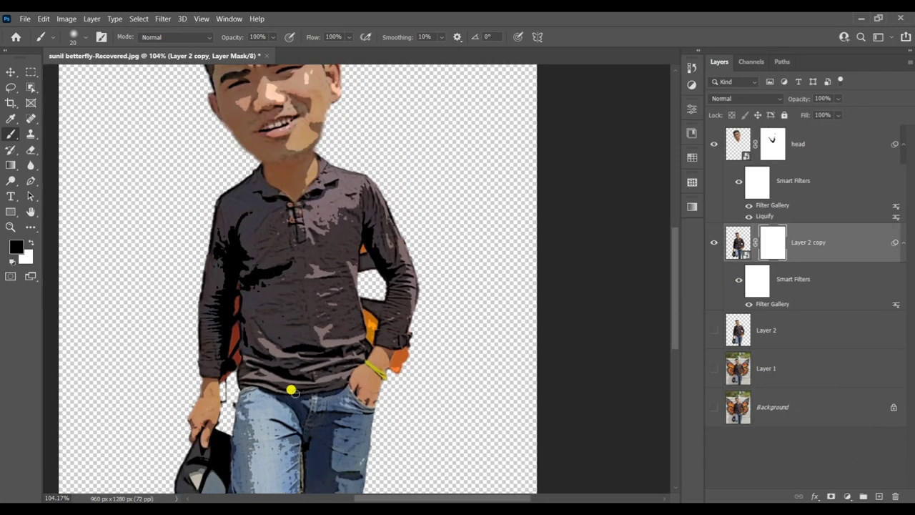
Step: Mask out the dark edge between forearm and jeans and along the hand
scroll(266, 384, "up", 1)
scroll(265, 384, "up", 2)
scroll(299, 368, "up", 2)
scroll(300, 369, "down", 2)
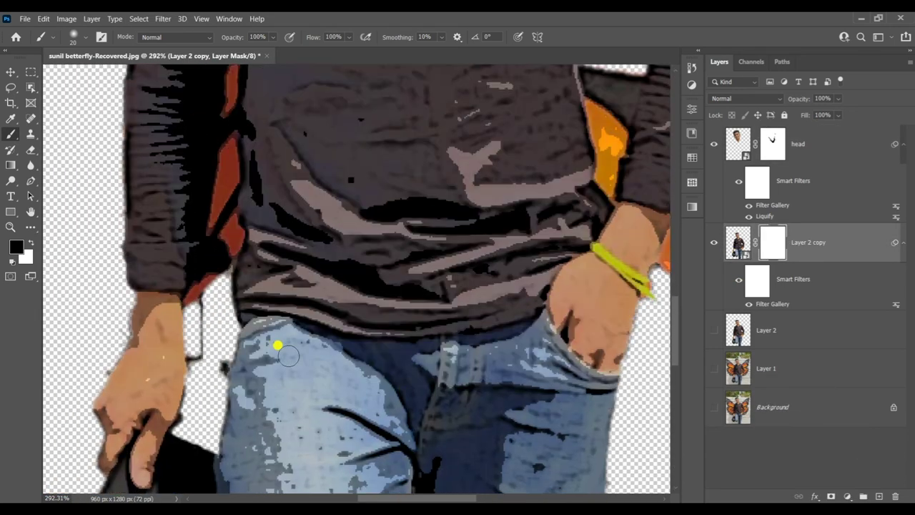
left_click_drag(218, 349, 207, 327)
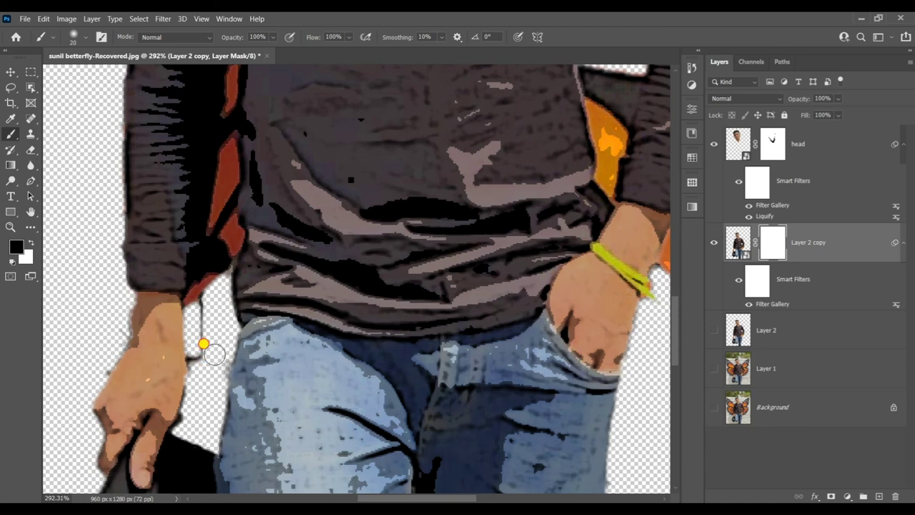
left_click_drag(179, 405, 212, 402)
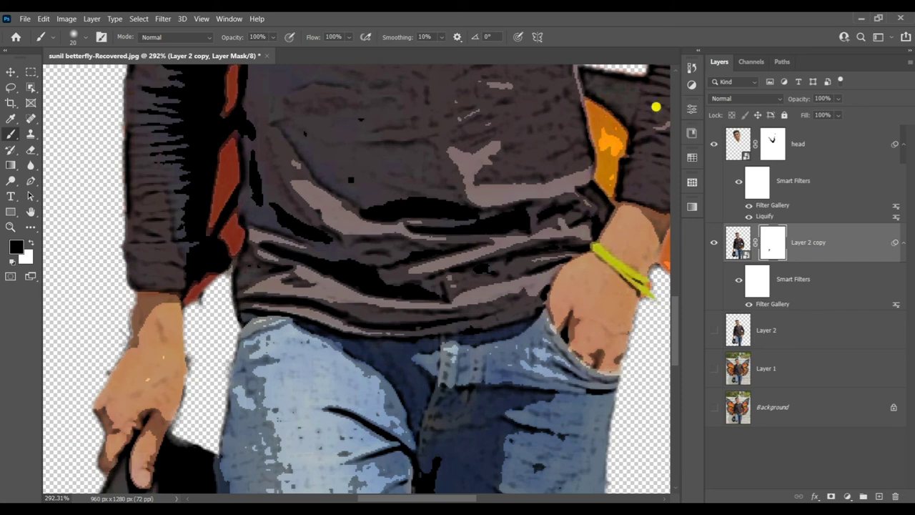
Step: Set up a smaller hard round brush in Brush Settings, undoing an accidental large dab
key("F5")
key("F5")
key("F5")
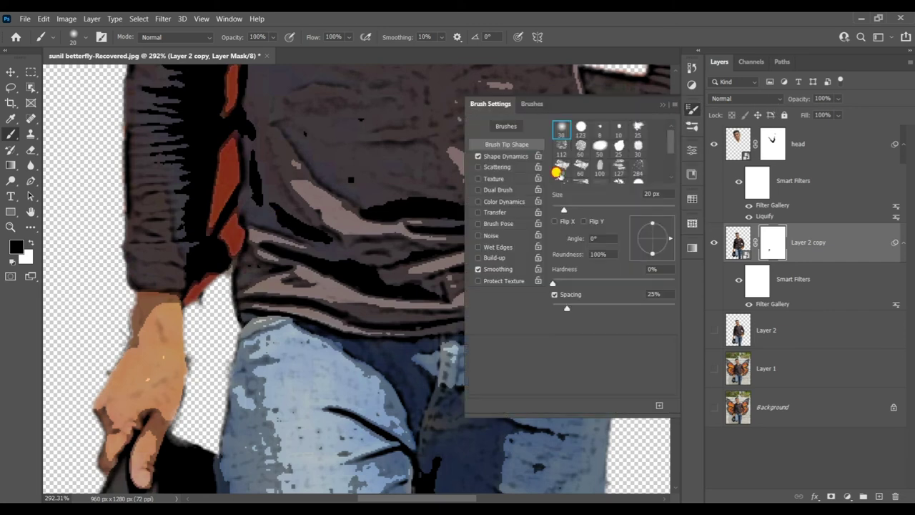
left_click(580, 130)
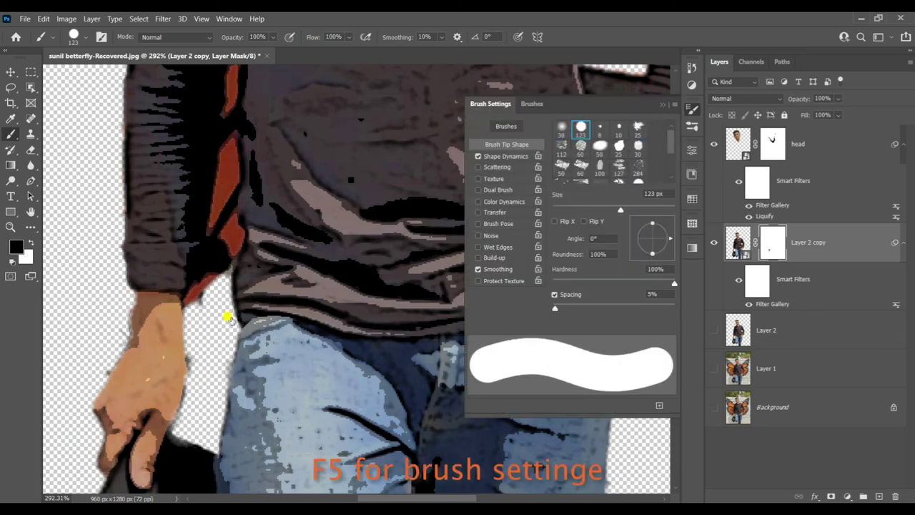
left_click(203, 311)
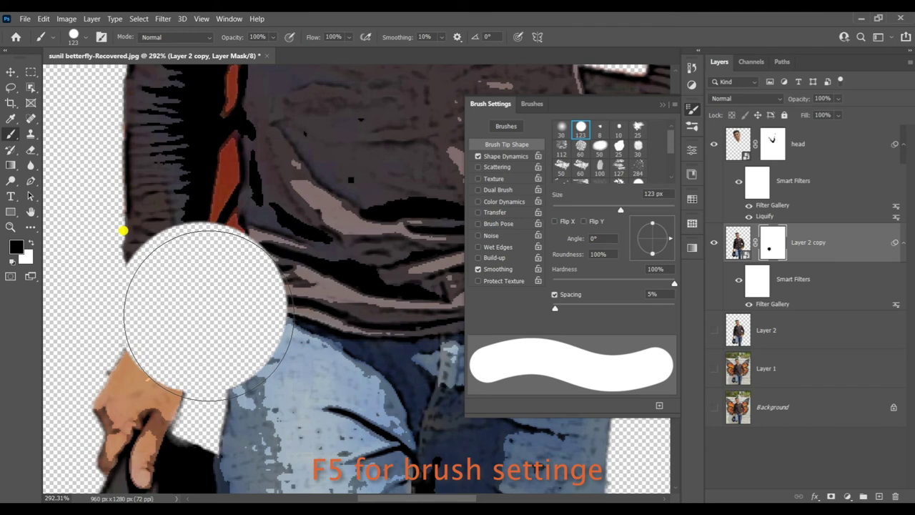
key("ctrl+z")
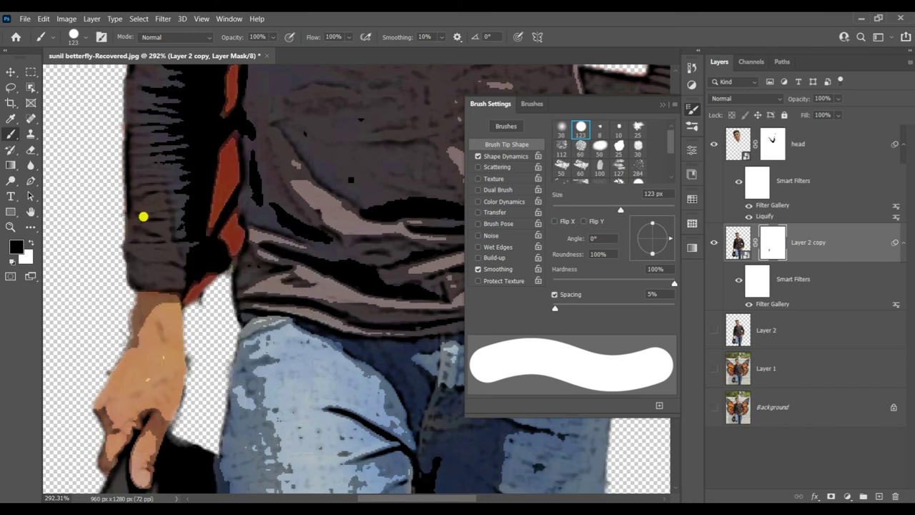
mouse_move(143, 220)
left_mouse_down()
mouse_move(201, 303)
mouse_move(198, 361)
left_mouse_up()
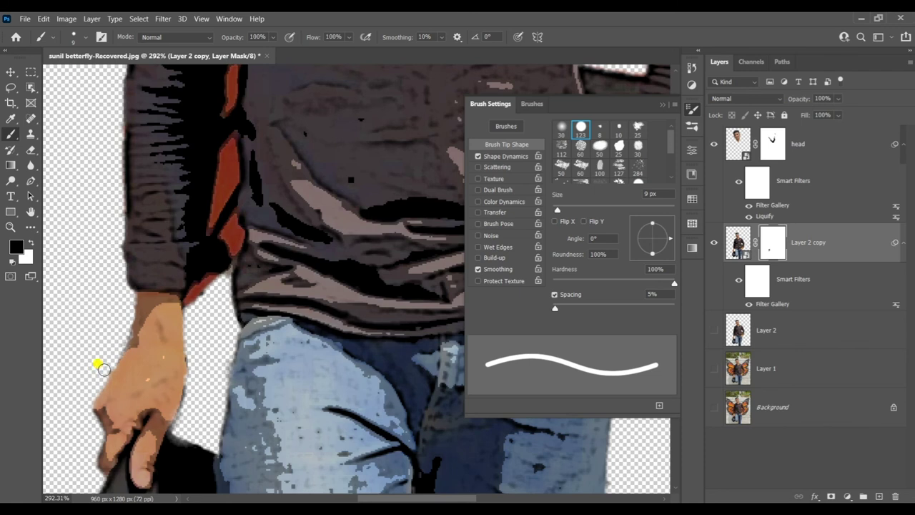
scroll(158, 363, "down", 3)
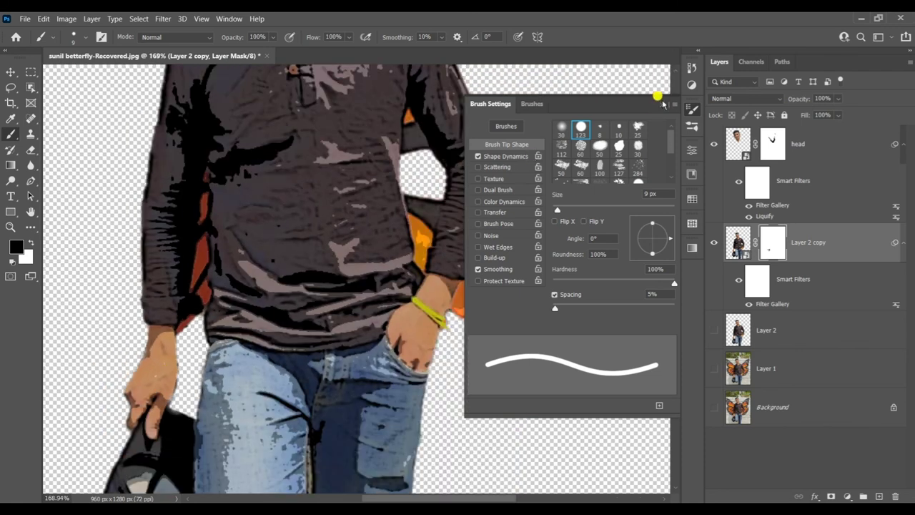
left_click(662, 105)
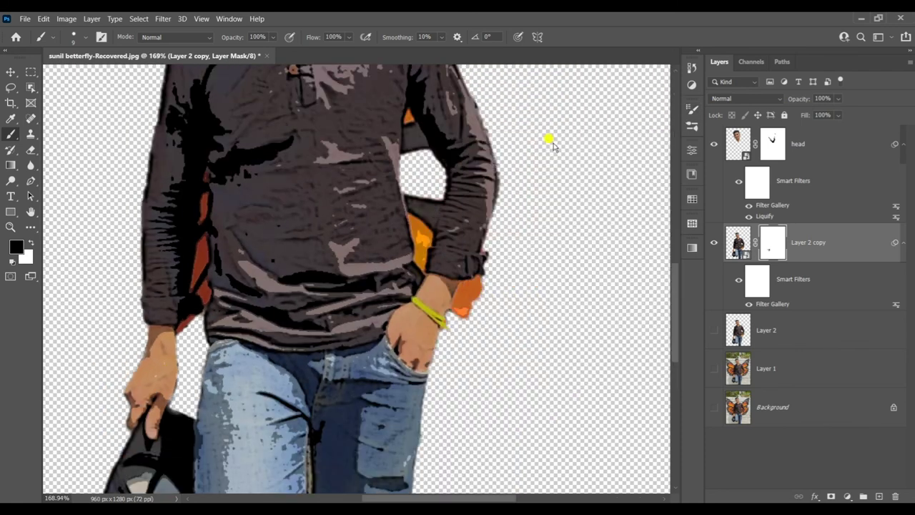
Step: Paint out the orange background between arm and torso, by the wrist and under the armpit
left_click_drag(407, 202, 417, 240)
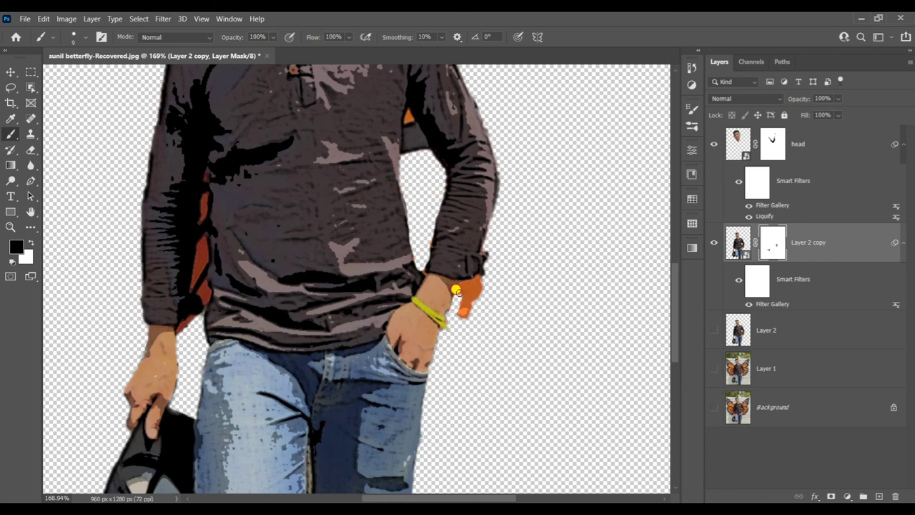
left_click_drag(451, 306, 462, 306)
scroll(425, 273, "up", 5)
key("bracketleft")
key("bracketleft")
key("bracketleft")
mouse_move(416, 256)
left_mouse_down()
mouse_move(429, 206)
mouse_move(391, 243)
left_mouse_up()
scroll(388, 249, "down", 2)
scroll(281, 340, "left", 10)
key("bracketleft")
mouse_move(269, 340)
left_mouse_down()
mouse_move(321, 184)
mouse_move(308, 306)
mouse_move(308, 178)
left_mouse_up()
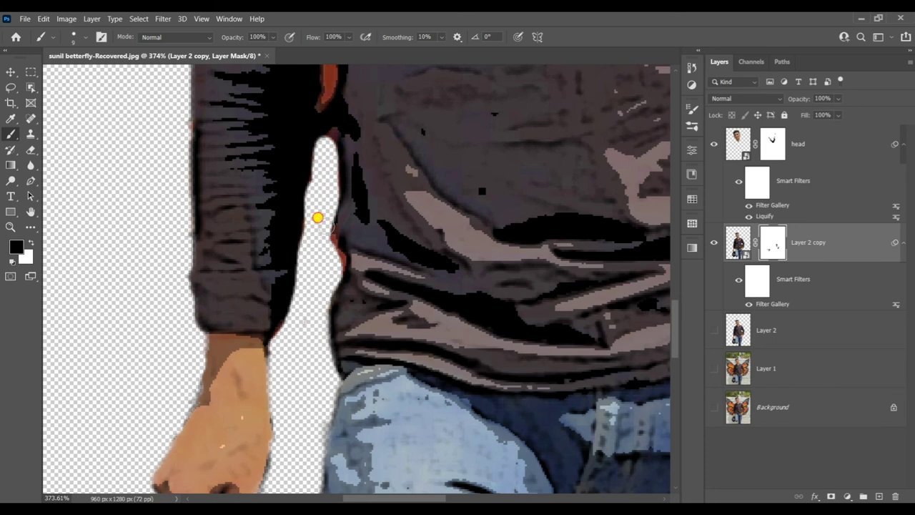
key("bracketleft")
key("bracketleft")
key("bracketleft")
scroll(290, 317, "up", 5)
mouse_move(327, 221)
left_mouse_down()
mouse_move(321, 284)
mouse_move(321, 240)
left_mouse_up()
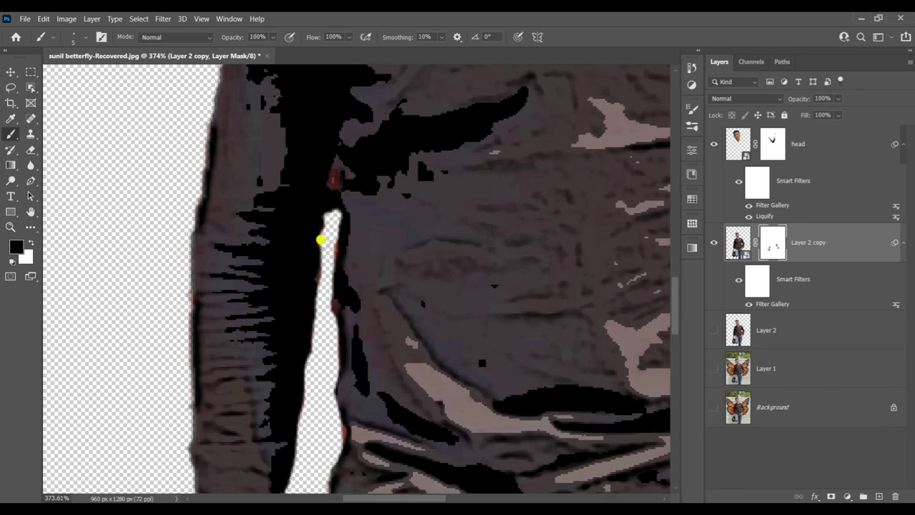
Step: Remove the leftover gap between the legs and the dark armpit patch, checking edges against Layer 1
scroll(331, 292, "down", 3)
scroll(372, 417, "down", 3)
scroll(371, 272, "up", 2)
left_click_drag(371, 271, 356, 396)
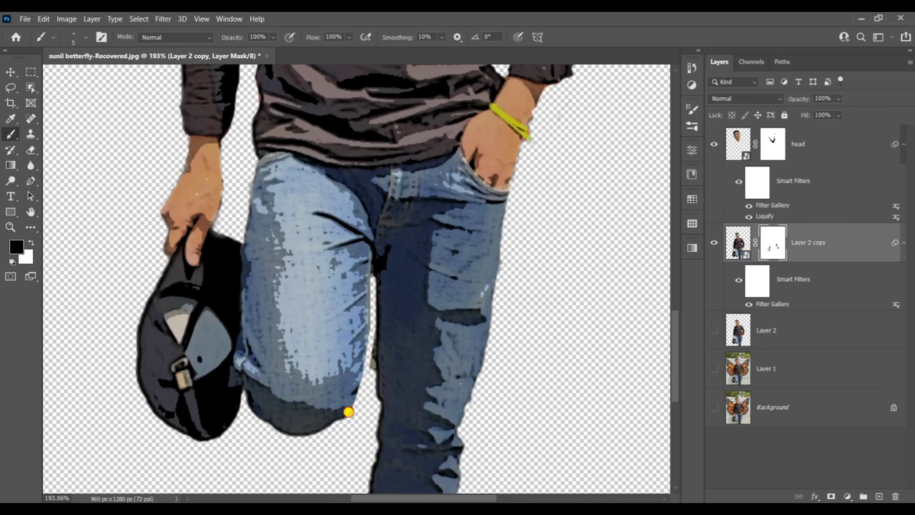
left_click_drag(371, 315, 357, 377)
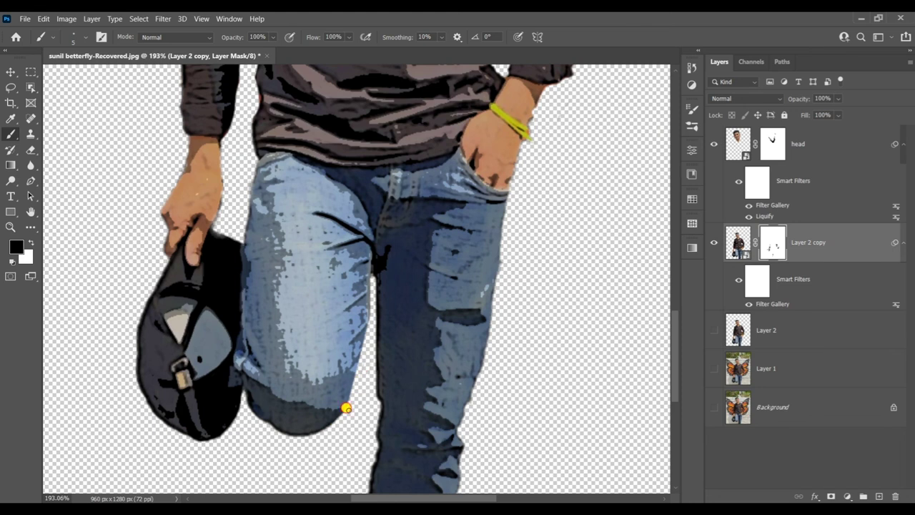
scroll(350, 404, "down", 2)
scroll(343, 410, "down", 2)
left_click(713, 369)
scroll(397, 170, "up", 4)
mouse_move(397, 171)
left_mouse_down()
mouse_move(389, 188)
mouse_move(400, 126)
mouse_move(429, 179)
mouse_move(400, 141)
left_mouse_up()
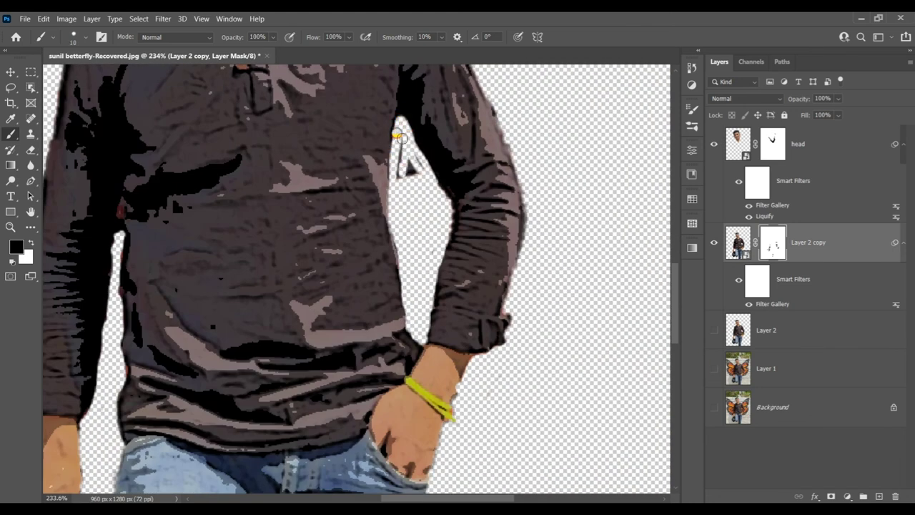
scroll(415, 174, "down", 2)
scroll(415, 186, "down", 1)
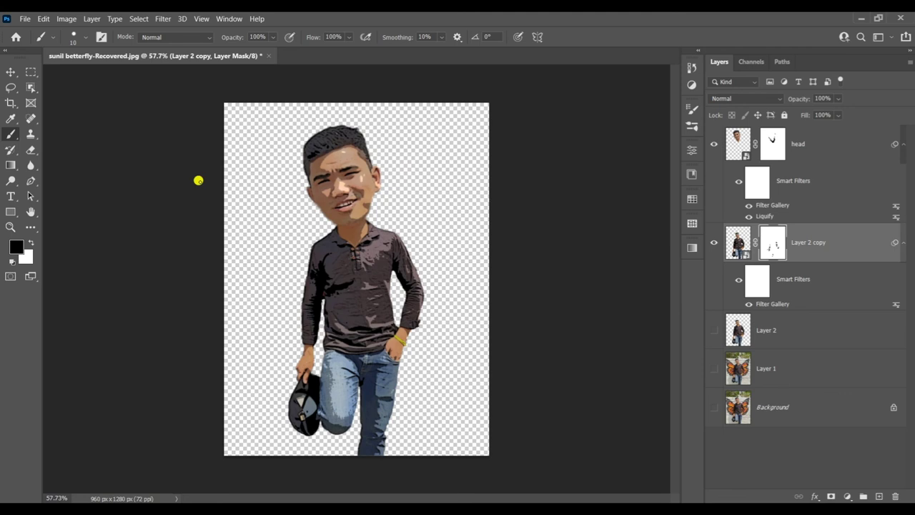
Step: Switch to the Move tool and make the butterfly-wall Layer 1 visible and active
left_click(10, 72)
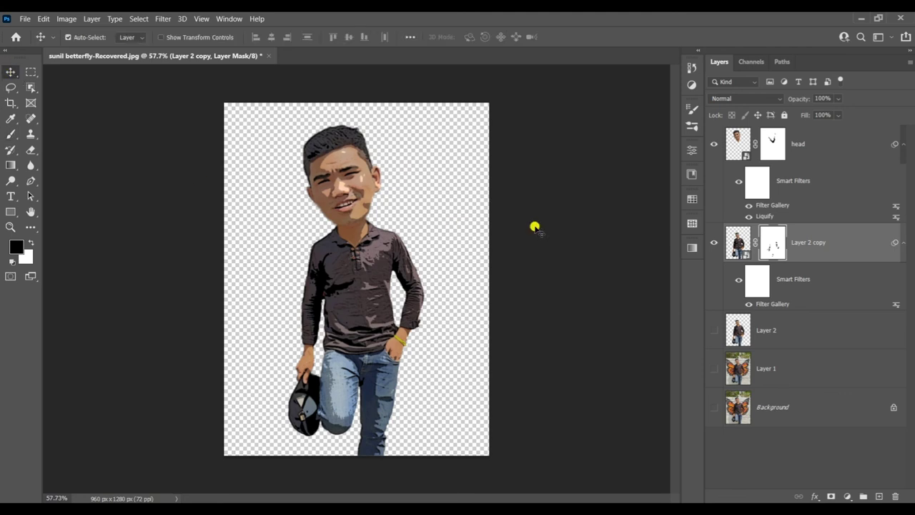
left_click(534, 228)
scroll(405, 281, "up", 2)
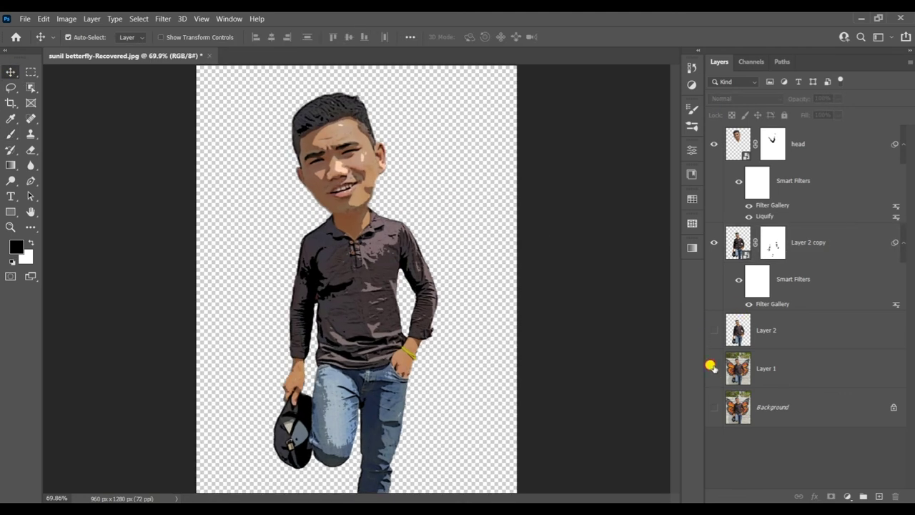
scroll(492, 371, "down", 1)
scroll(493, 372, "up", 1)
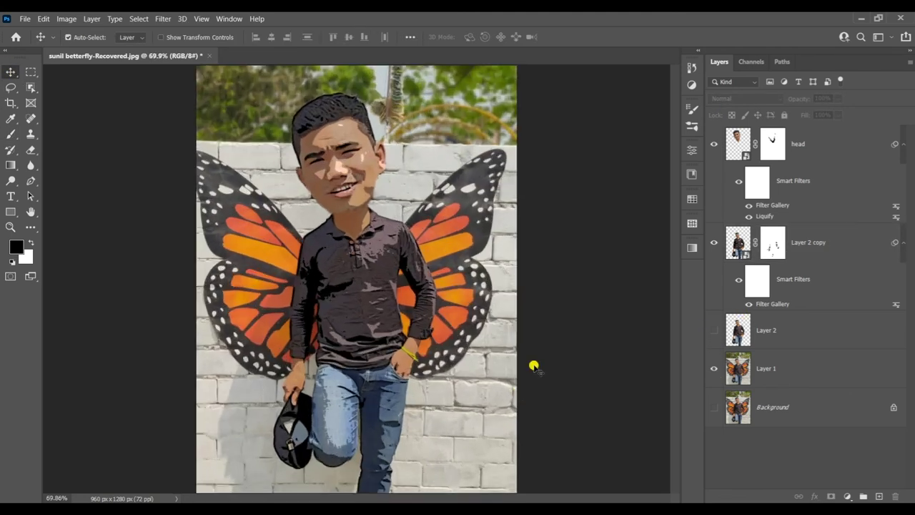
scroll(486, 385, "up", 1)
scroll(486, 384, "up", 1)
scroll(486, 384, "down", 4)
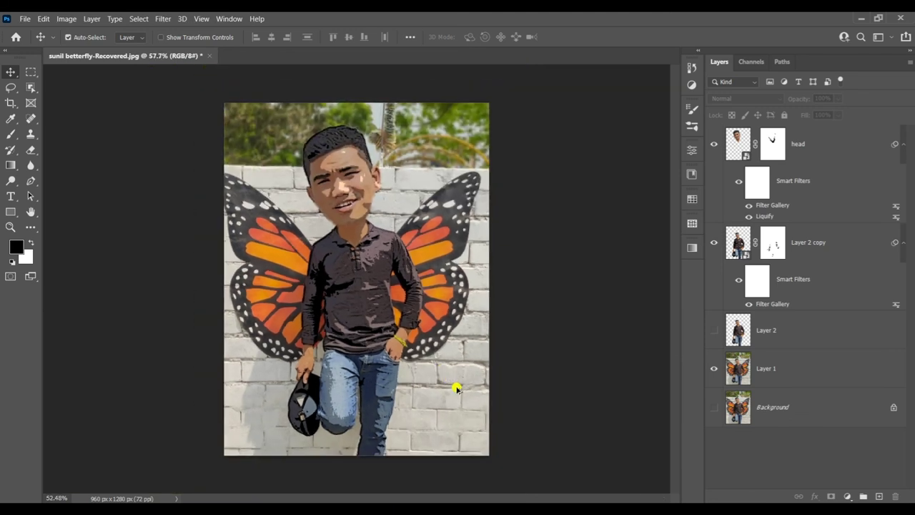
scroll(486, 385, "down", 1)
left_click(752, 373)
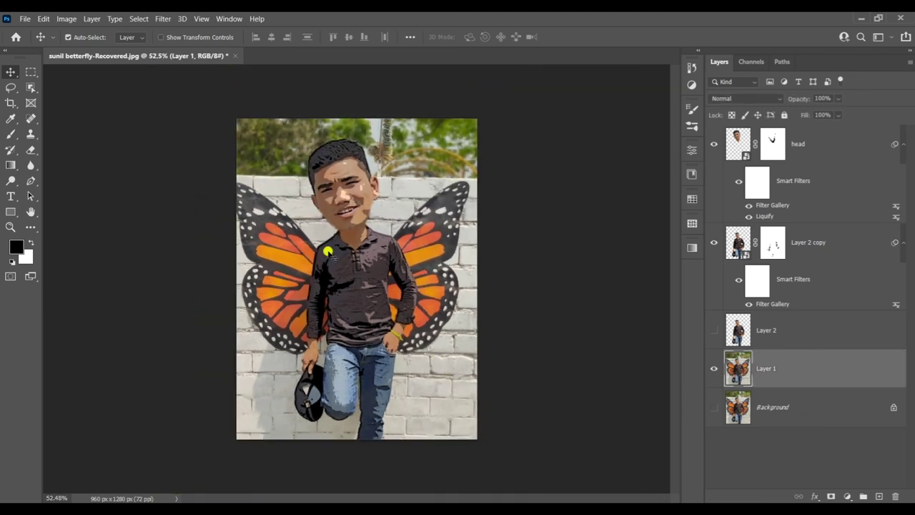
left_click(162, 19)
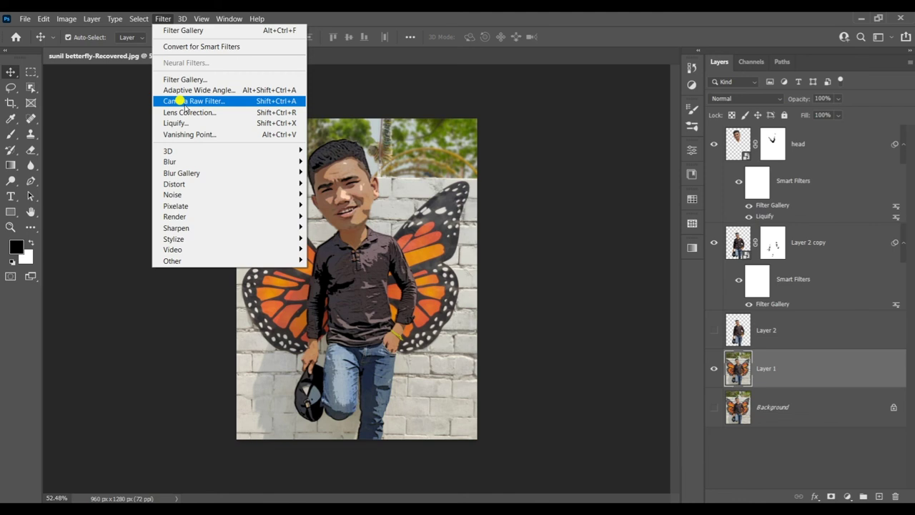
Step: Apply the Filter Gallery's Palette Knife effect (Stroke Size 25, Detail 3, Softness 0) to the wall, after previewing Paint Daubs
left_click(175, 80)
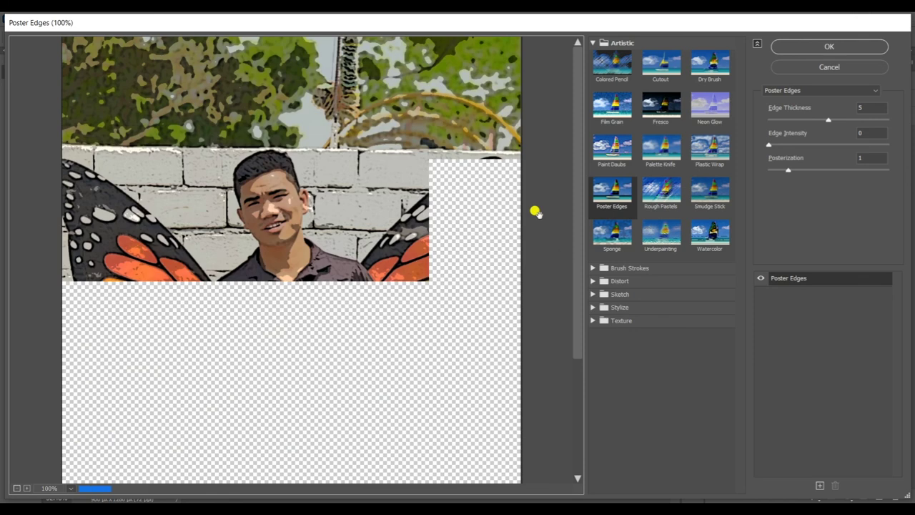
left_click(617, 155)
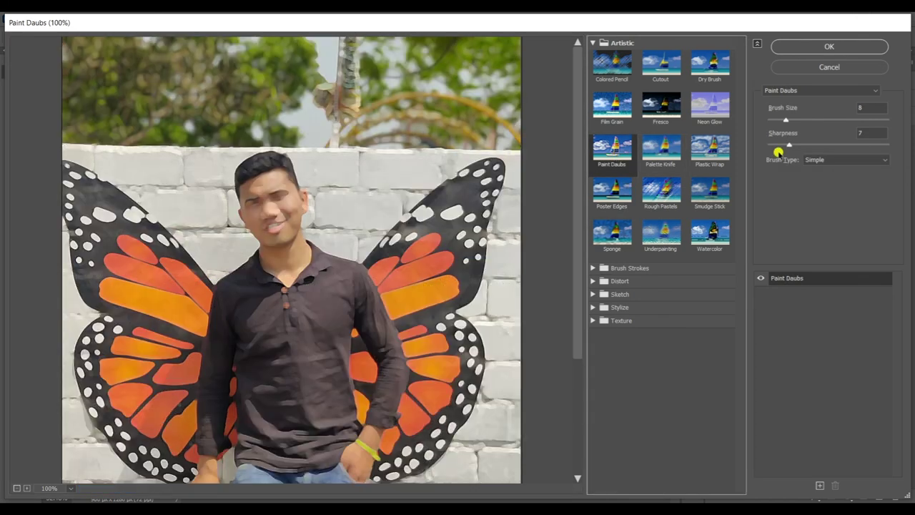
left_click(665, 154)
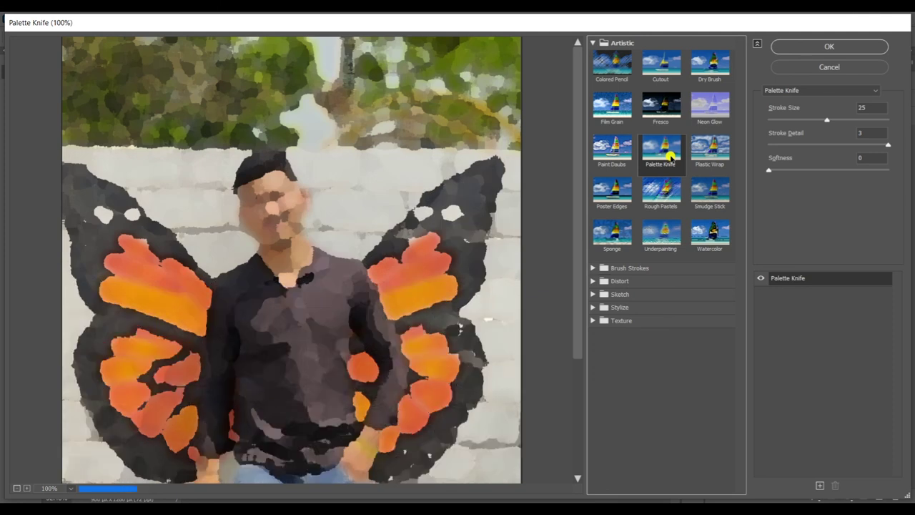
left_click(824, 48)
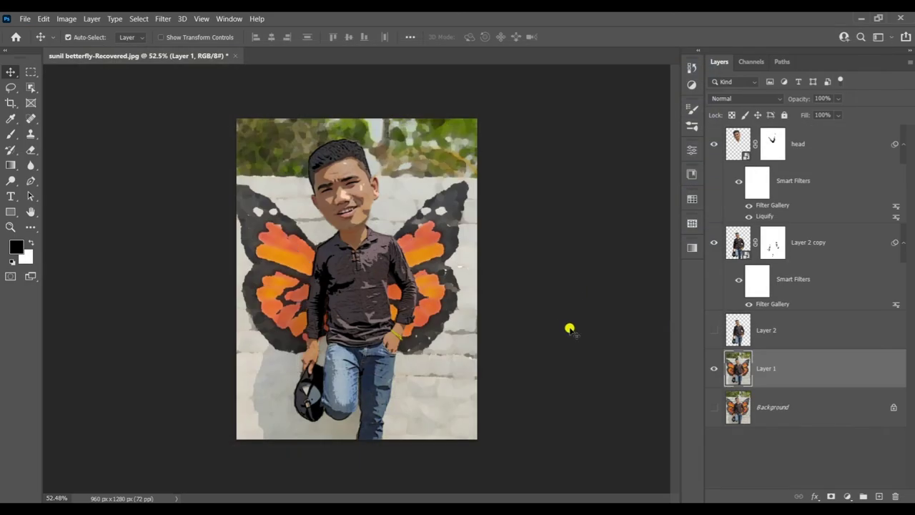
Step: Reselect the butterfly-wall Layer 1 after briefly selecting the head layer
left_click(521, 351)
left_click(403, 386)
left_click(345, 190)
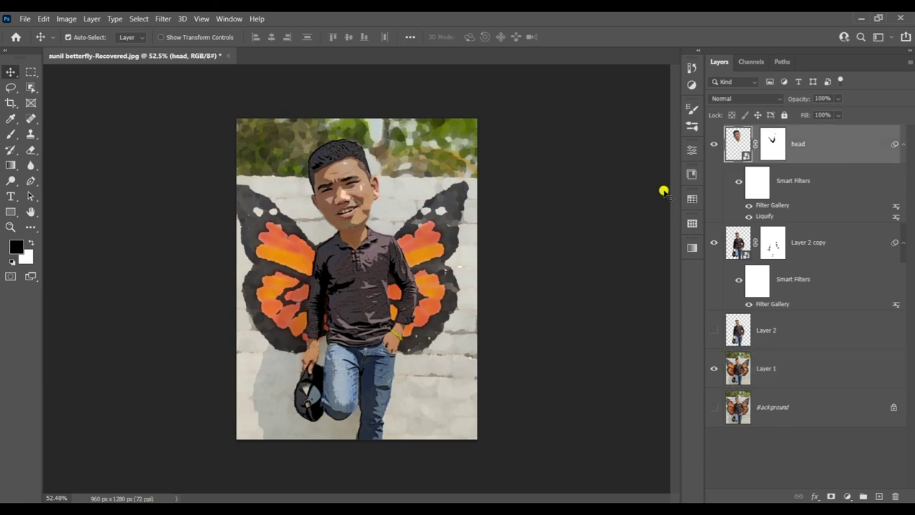
left_click(577, 359)
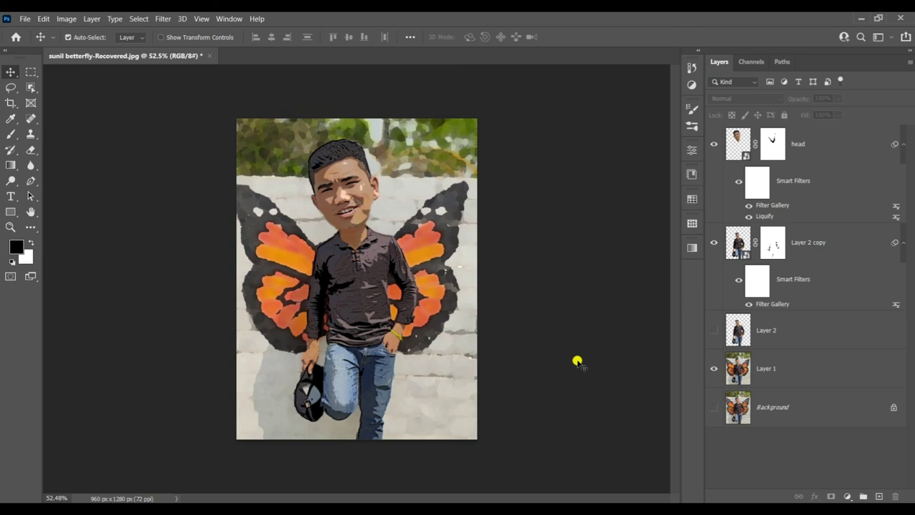
left_click(729, 385)
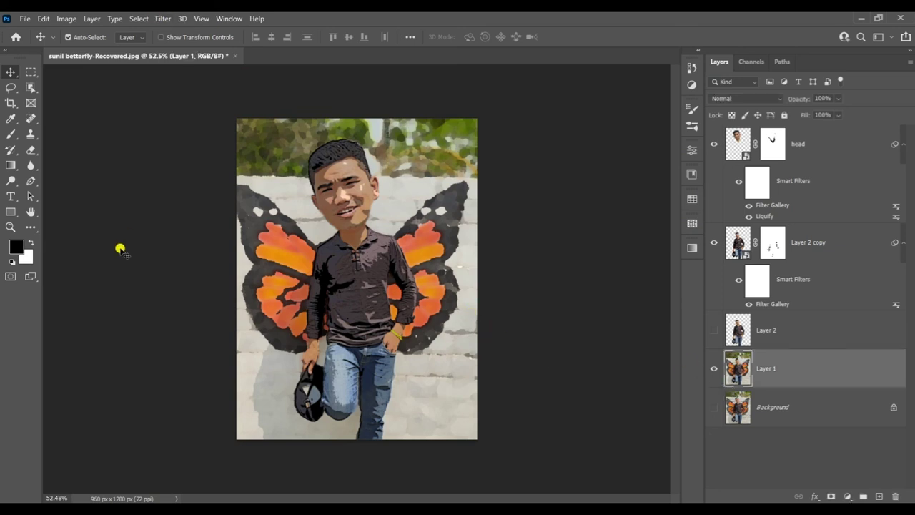
Step: Soften the wall layer with a 4.9-pixel Gaussian Blur
left_click(162, 18)
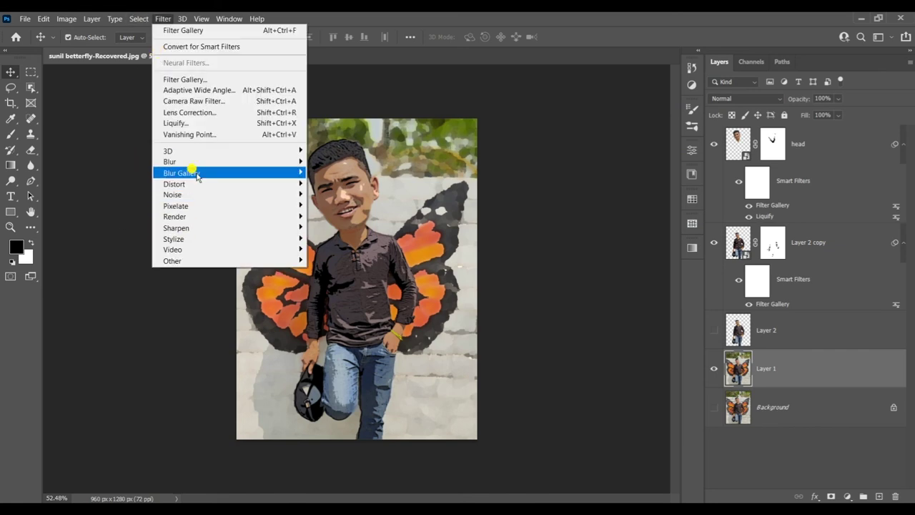
mouse_move(169, 161)
left_click(333, 205)
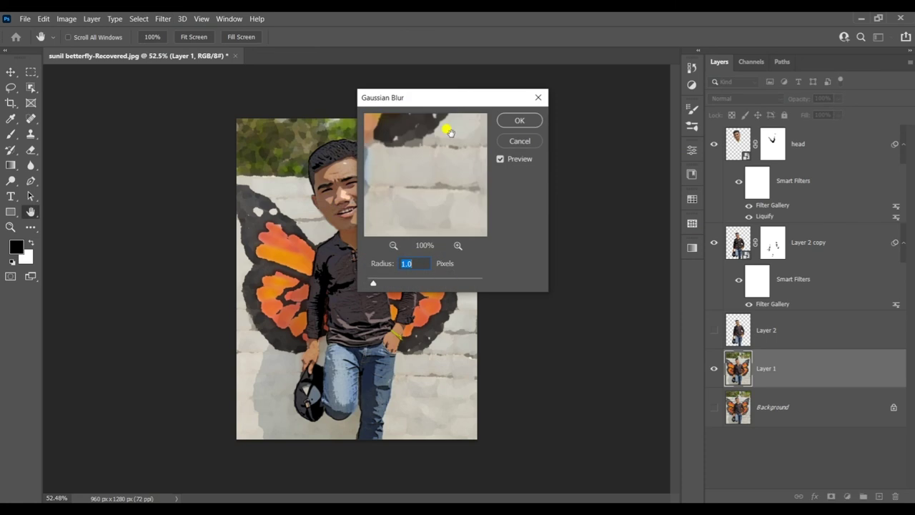
left_click_drag(449, 106, 589, 115)
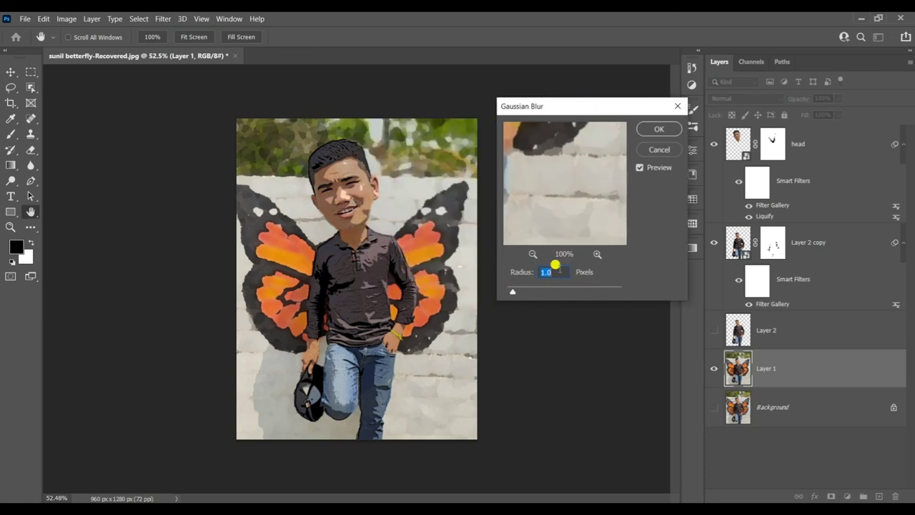
left_click(532, 254)
left_click(532, 254)
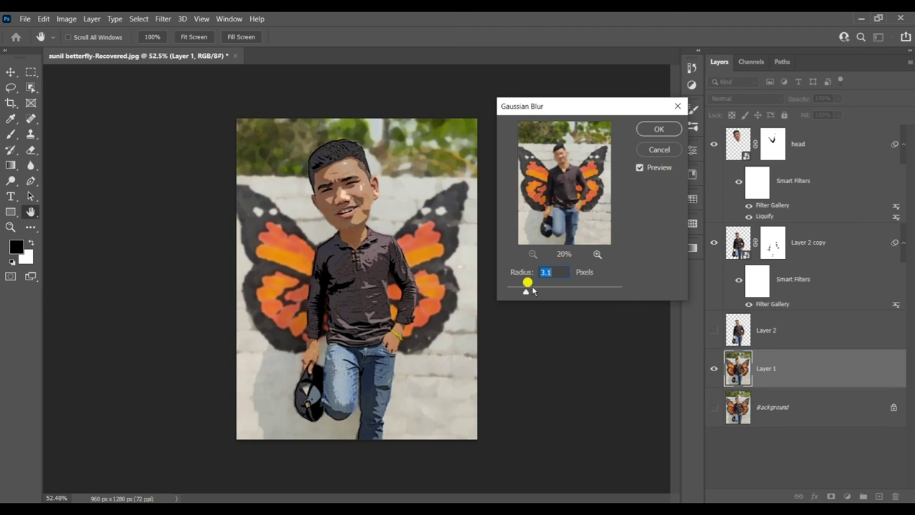
left_click_drag(531, 290, 537, 291)
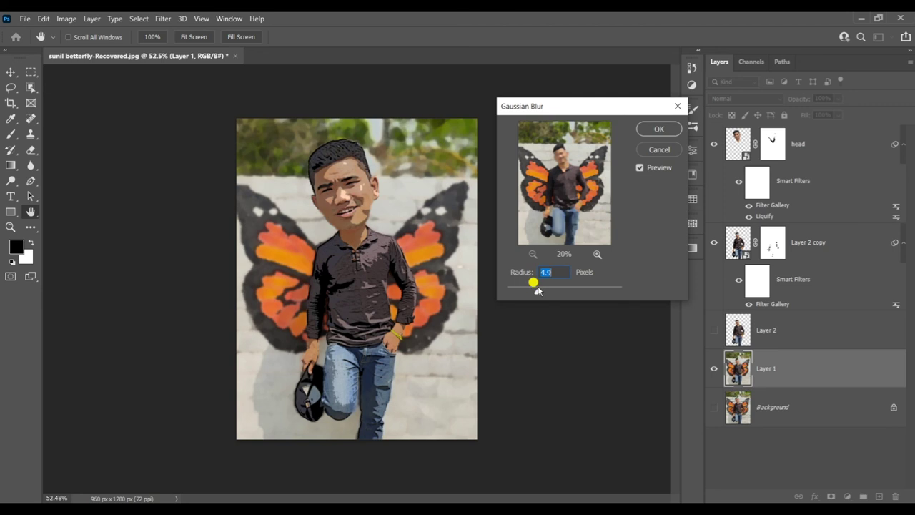
left_click(641, 135)
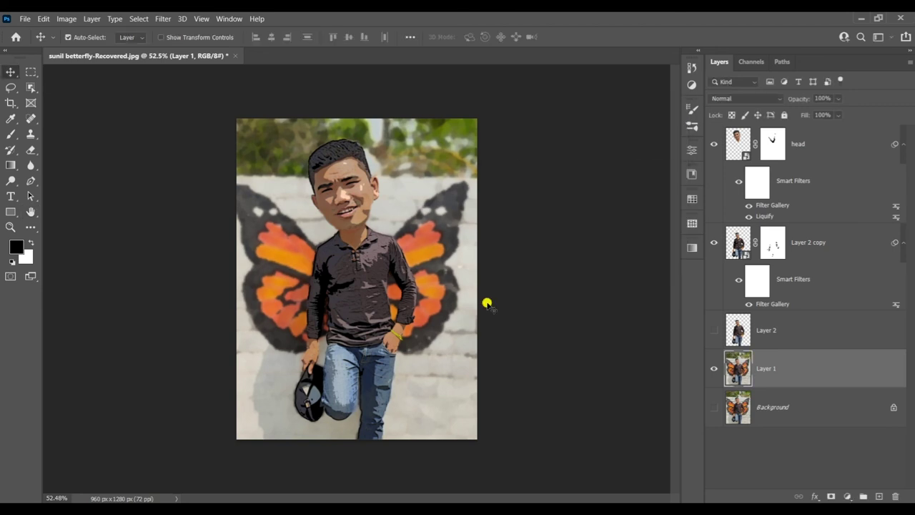
left_click(365, 308)
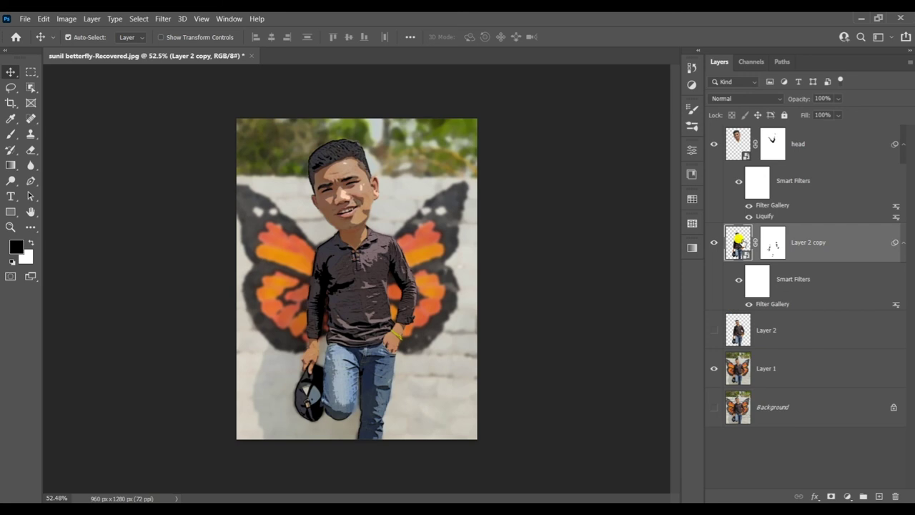
Step: Give the body a Multiply drop shadow: opacity 56%, distance 20 px, spread 48%, size 21 px
left_click(814, 494)
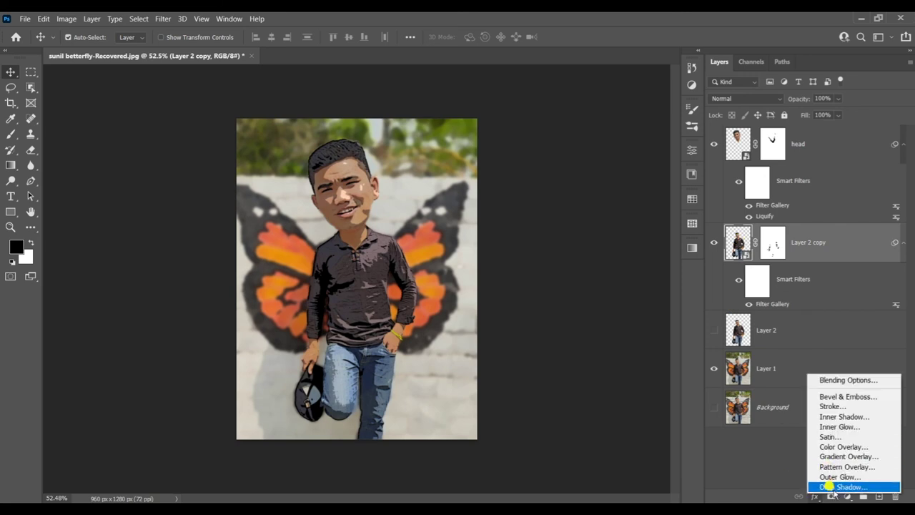
left_click(830, 486)
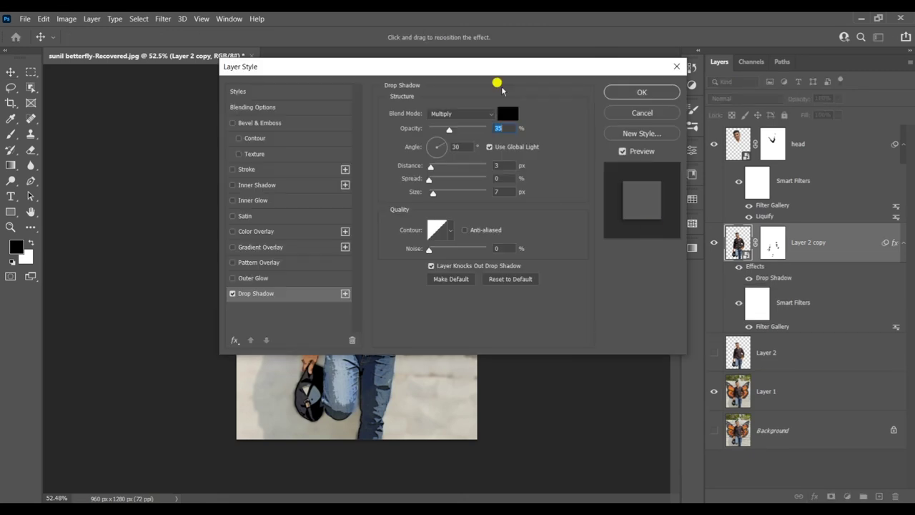
left_click_drag(490, 57, 742, 47)
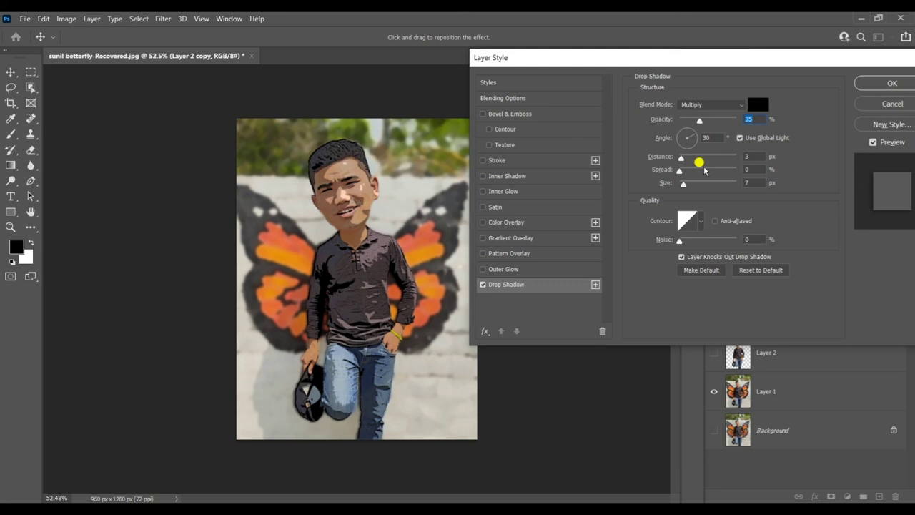
left_click_drag(699, 119, 717, 120)
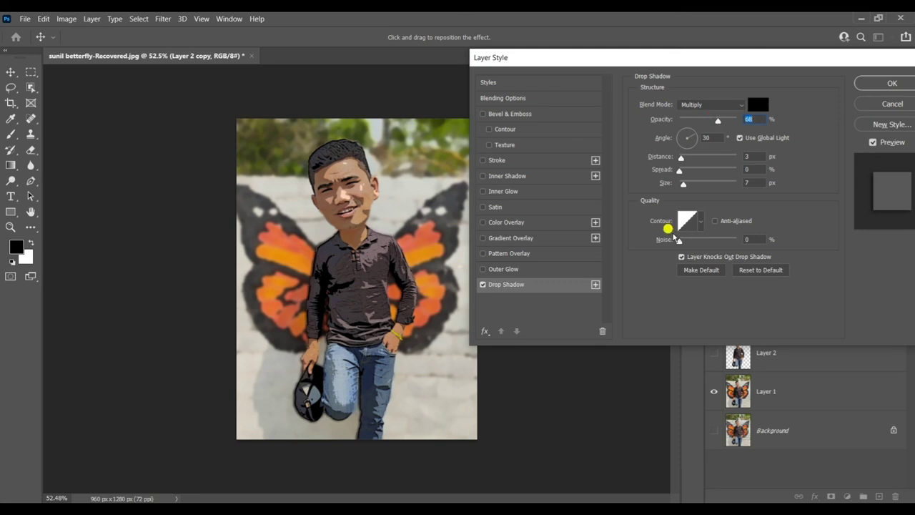
left_click_drag(680, 158, 692, 168)
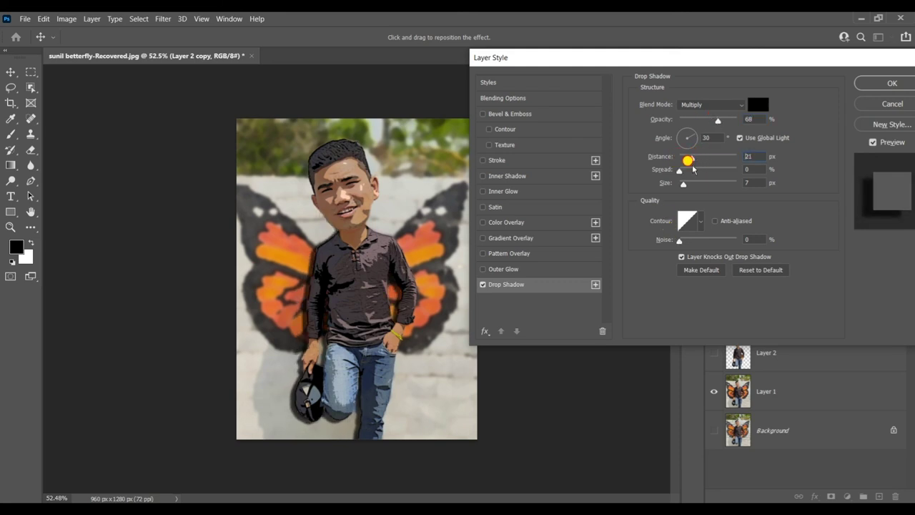
left_click(693, 169)
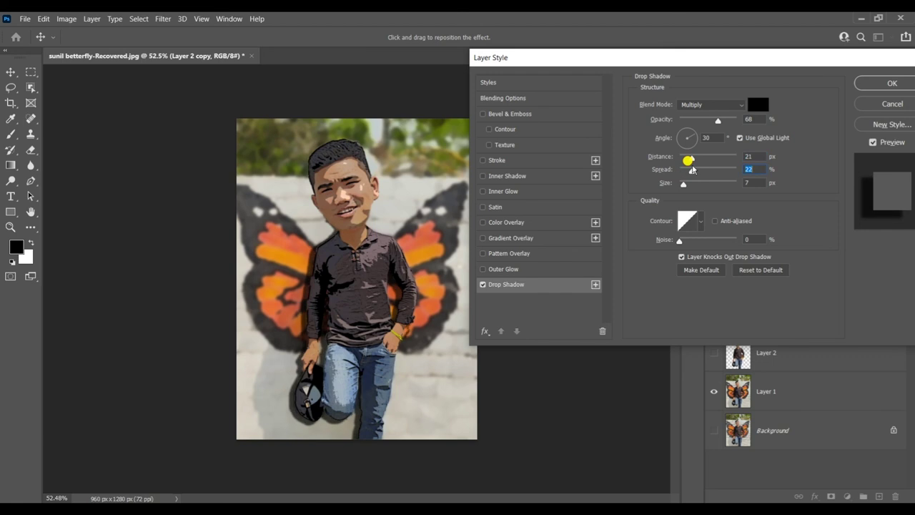
mouse_move(692, 169)
left_mouse_down()
mouse_move(707, 170)
mouse_move(680, 202)
mouse_move(688, 197)
left_mouse_up()
mouse_move(692, 157)
left_mouse_down()
mouse_move(710, 131)
mouse_move(694, 153)
mouse_move(711, 161)
mouse_move(695, 173)
mouse_move(691, 163)
mouse_move(694, 125)
mouse_move(704, 123)
left_mouse_up()
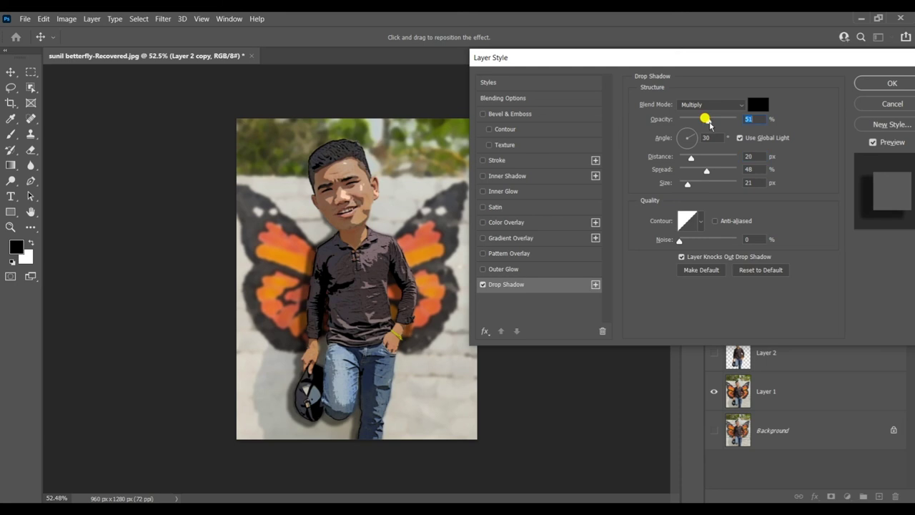
left_click_drag(709, 126, 712, 126)
left_click(866, 83)
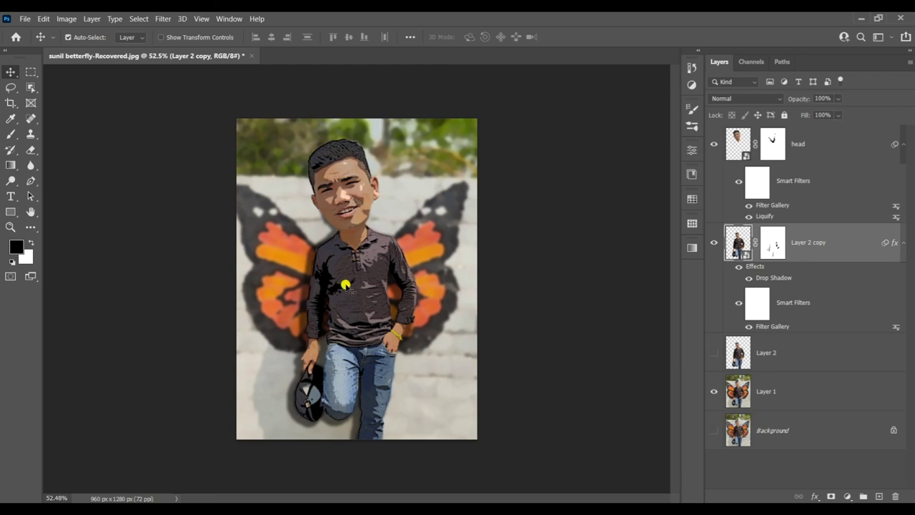
scroll(354, 262, "up", 2)
scroll(354, 262, "up", 1)
scroll(354, 261, "down", 2)
scroll(354, 262, "up", 2)
scroll(354, 261, "down", 2)
scroll(354, 262, "down", 1)
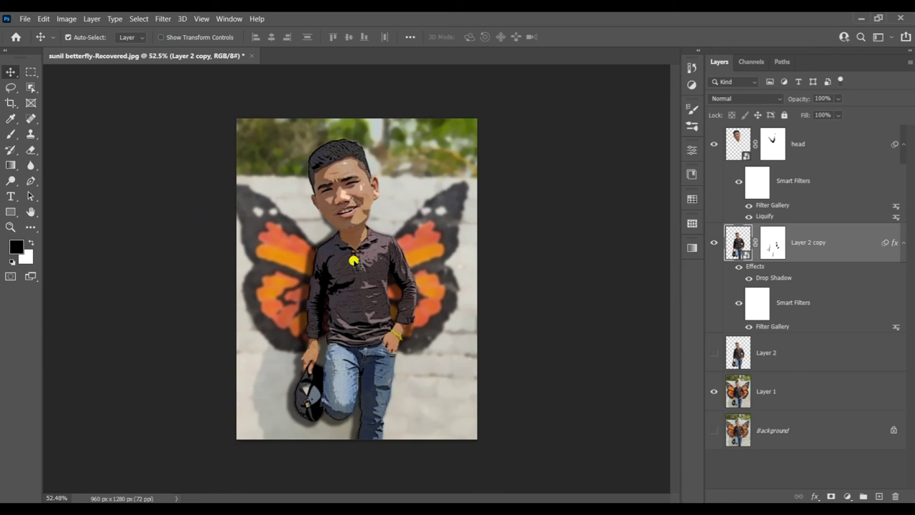